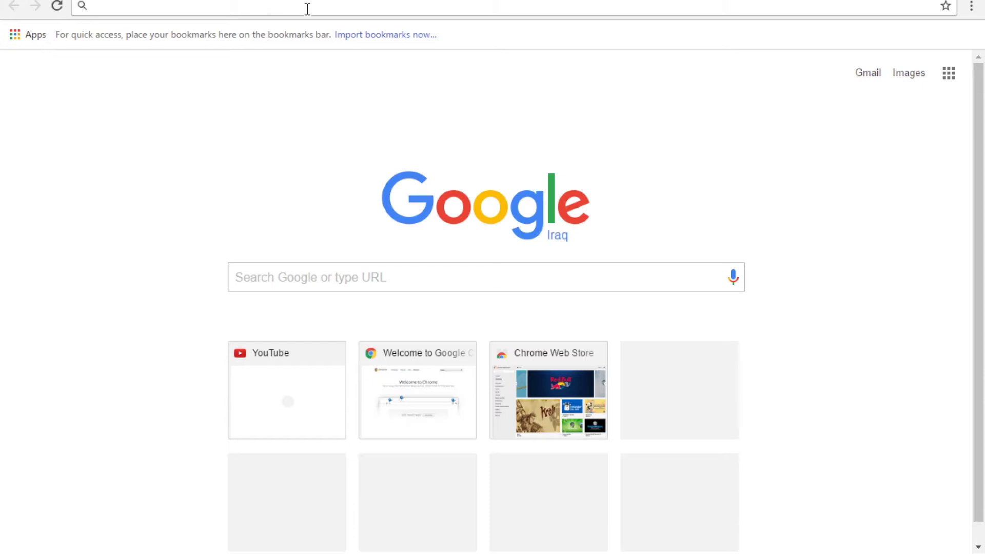
Search Google for "blood bank database diagram" and open the complete ER diagram image at full size.
left_click(454, 273)
type("bl")
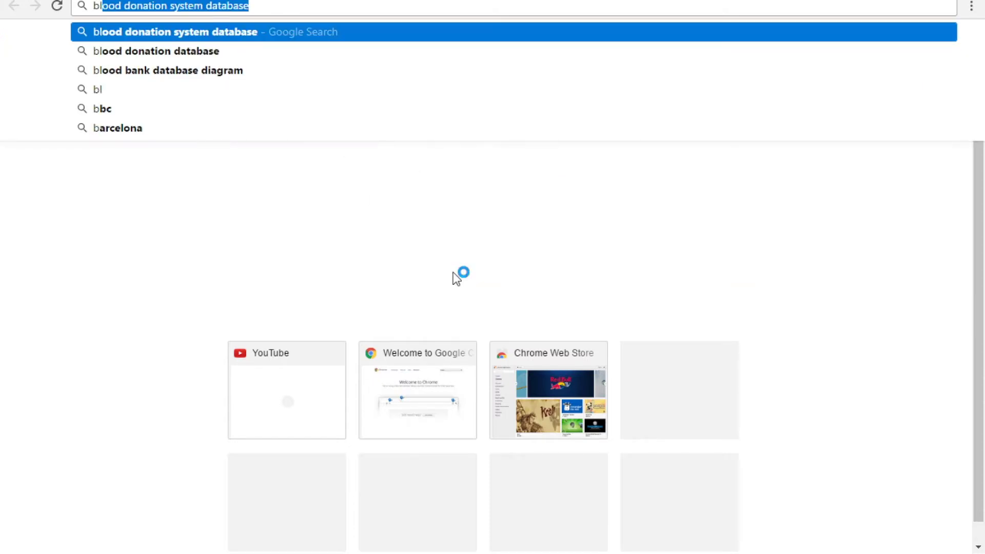
type("ood bank")
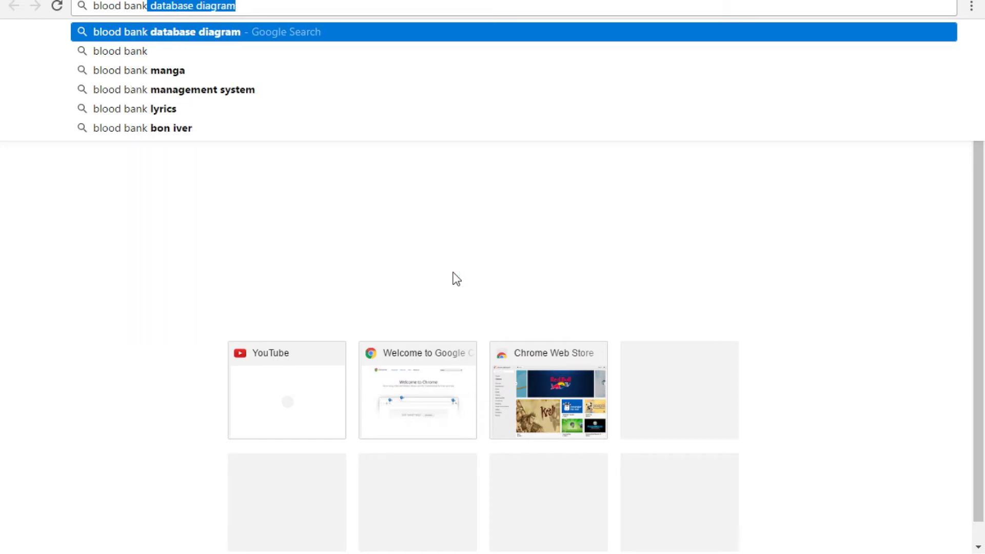
key("Return")
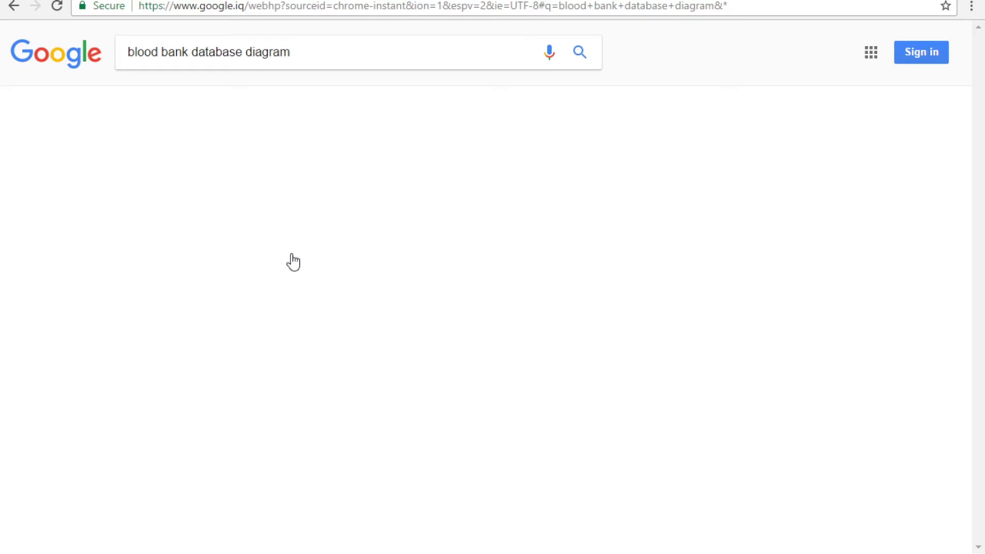
left_click(171, 231)
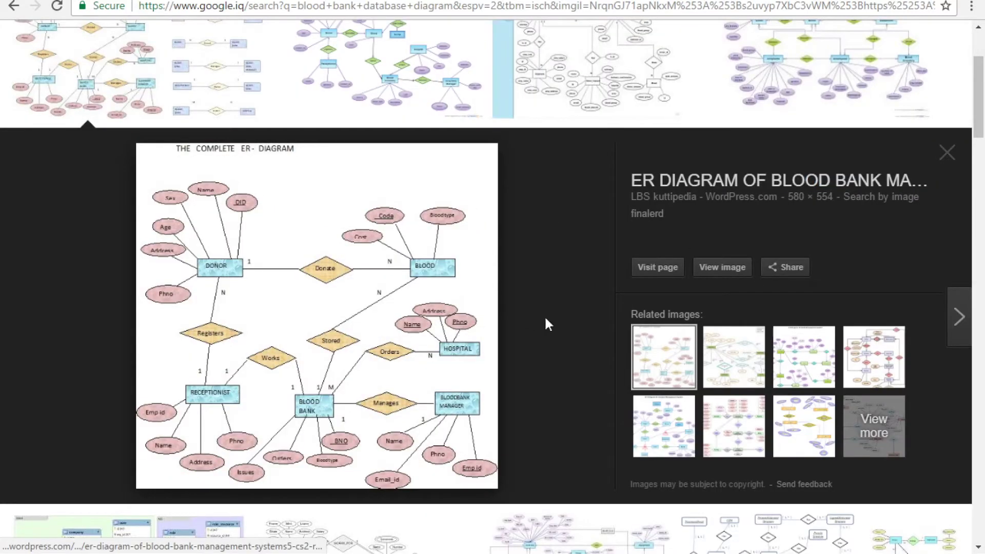
left_click(722, 267)
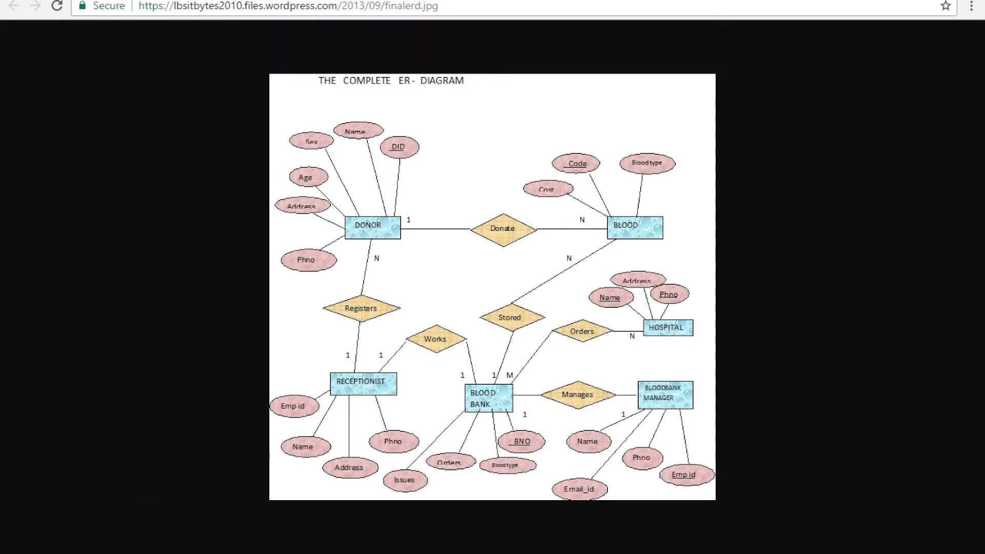
Switch to Access 2016 and create a blank desktop database with the file name Blood Bank DB.
key("super")
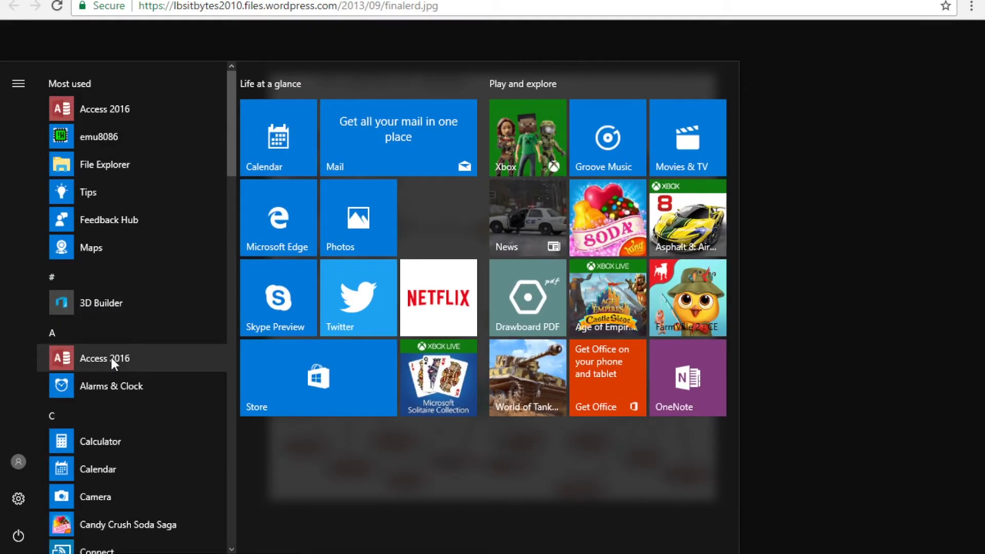
left_click(112, 359)
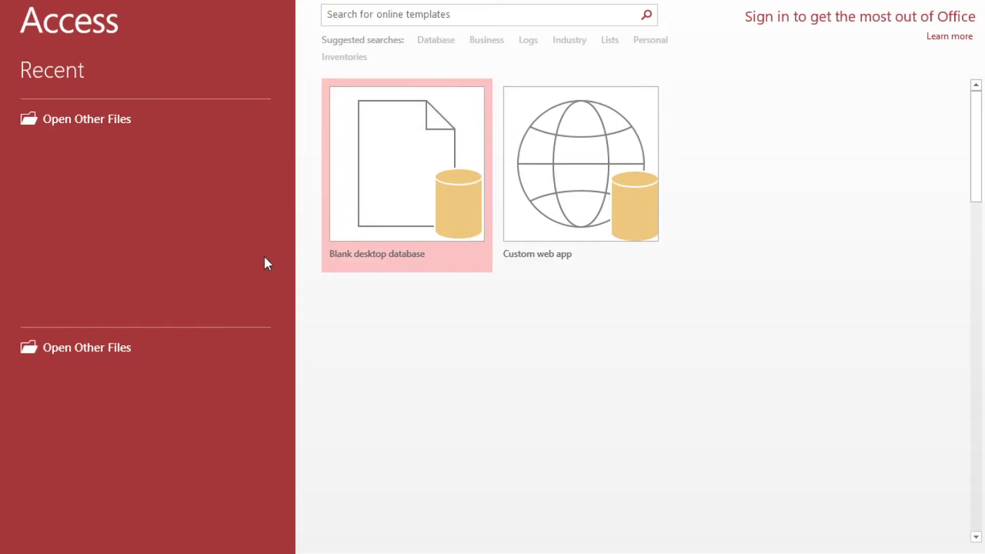
left_click(403, 175)
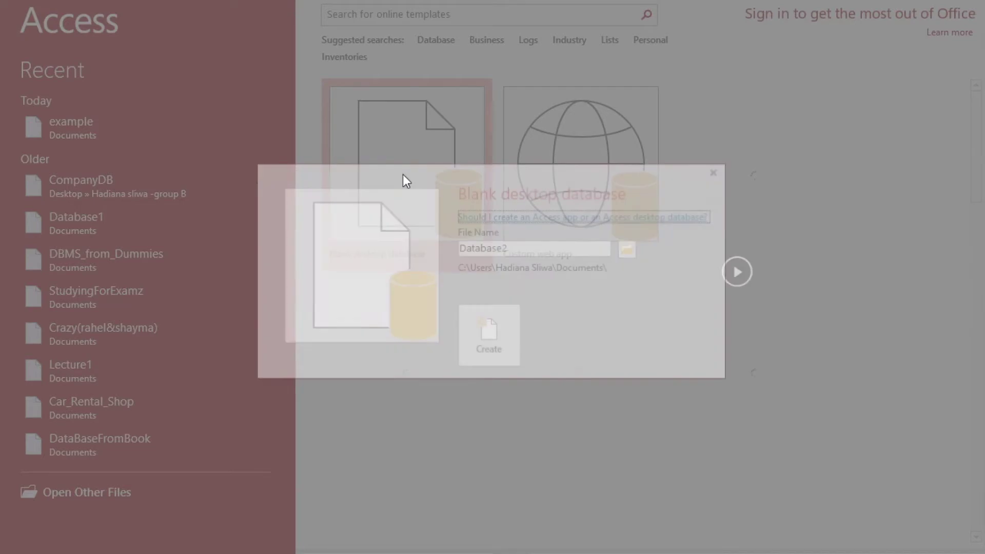
key("Tab")
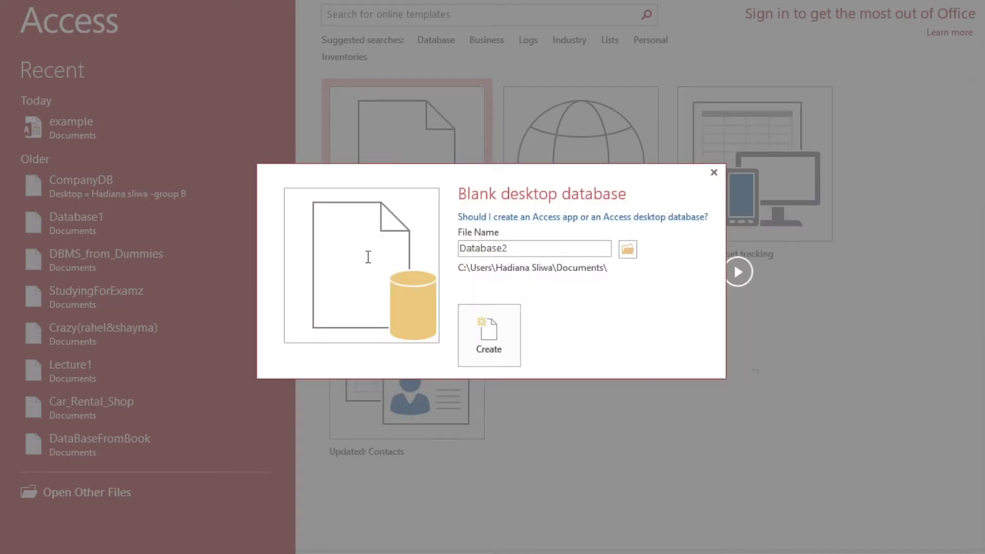
type("Blood ")
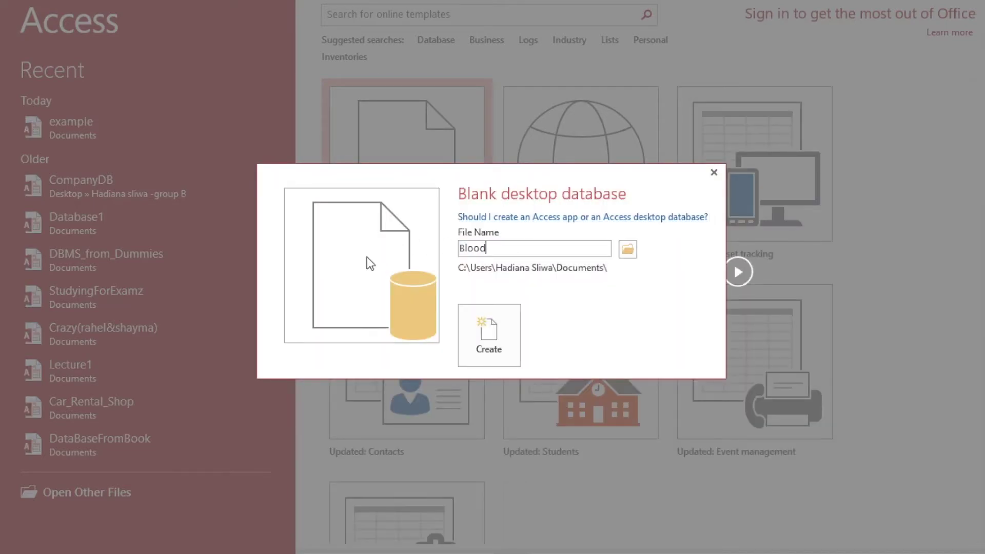
type("Bank ")
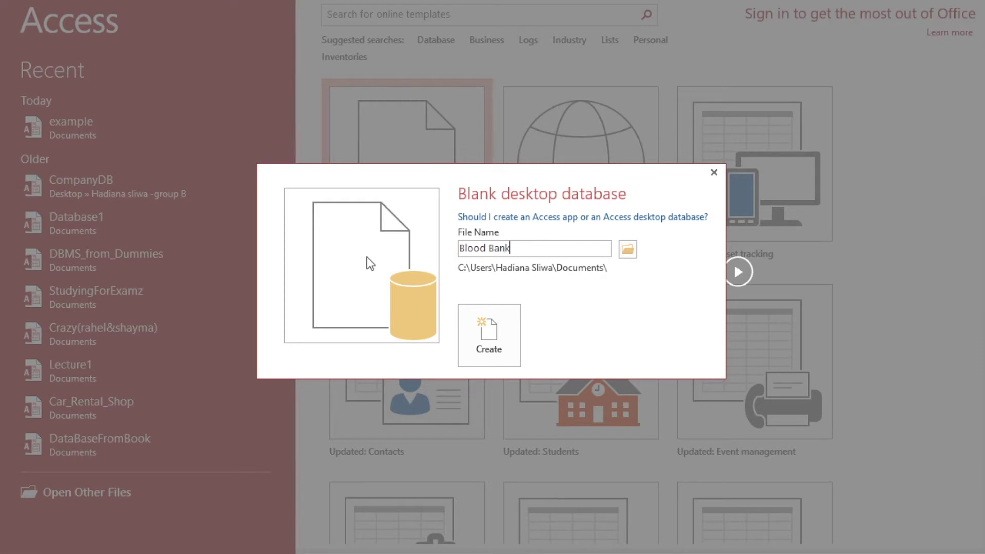
type("DB")
left_click(484, 341)
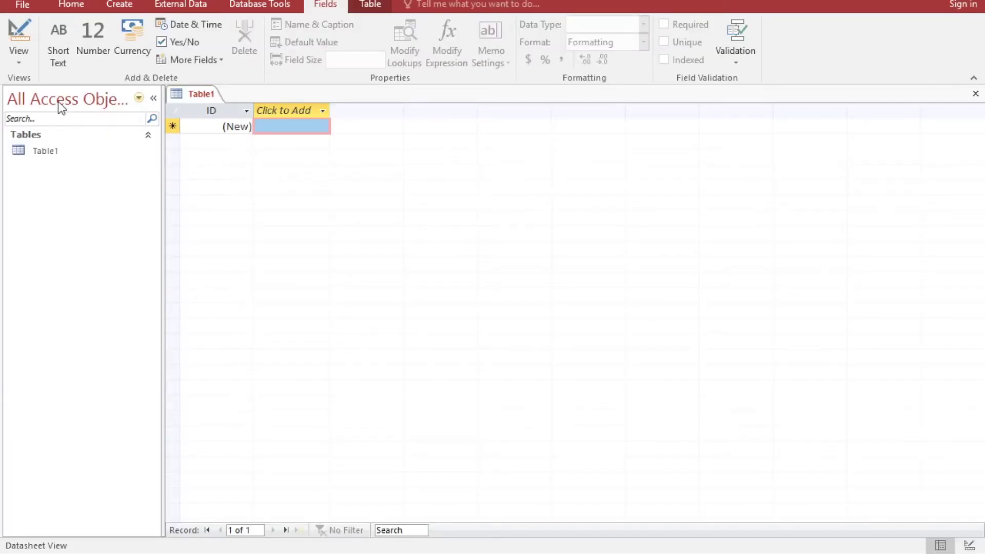
Put the new table into Design View, saving it as Donor after the entity in the ER diagram.
left_click(18, 61)
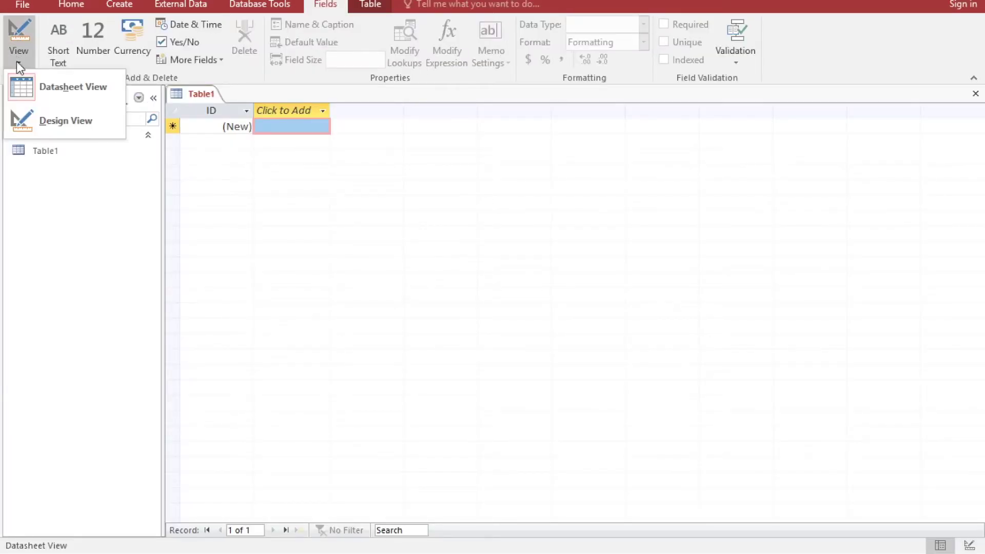
left_click(60, 130)
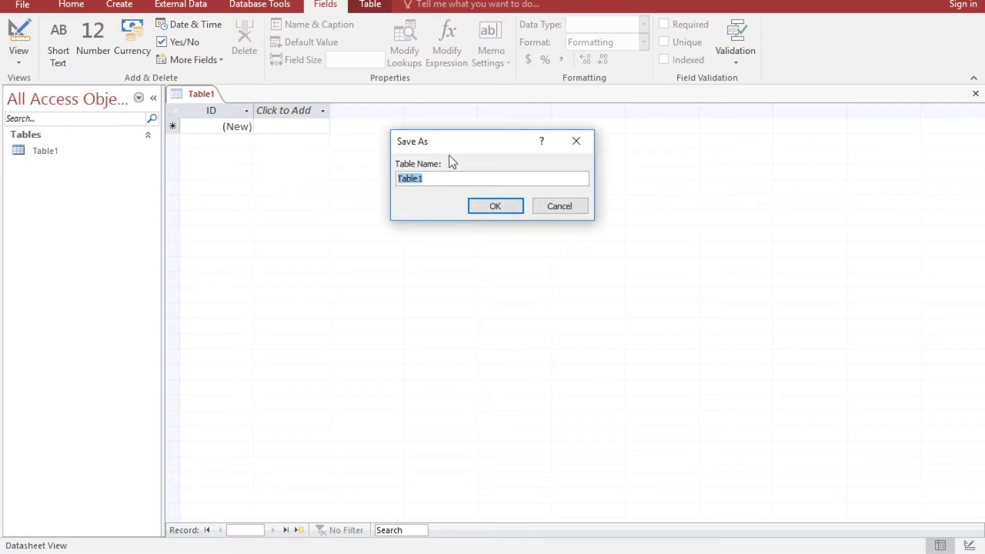
left_click_drag(453, 141, 473, 148)
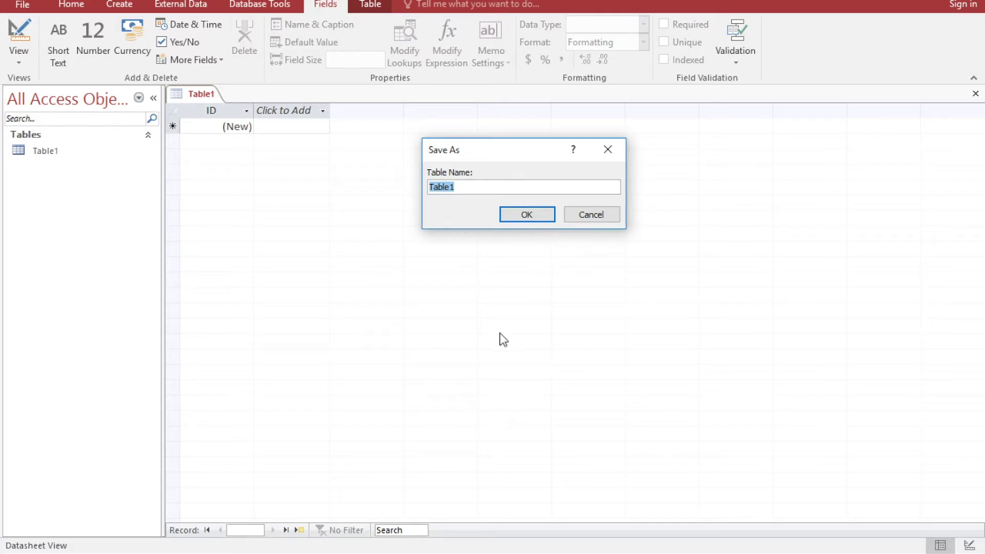
key("alt+Tab")
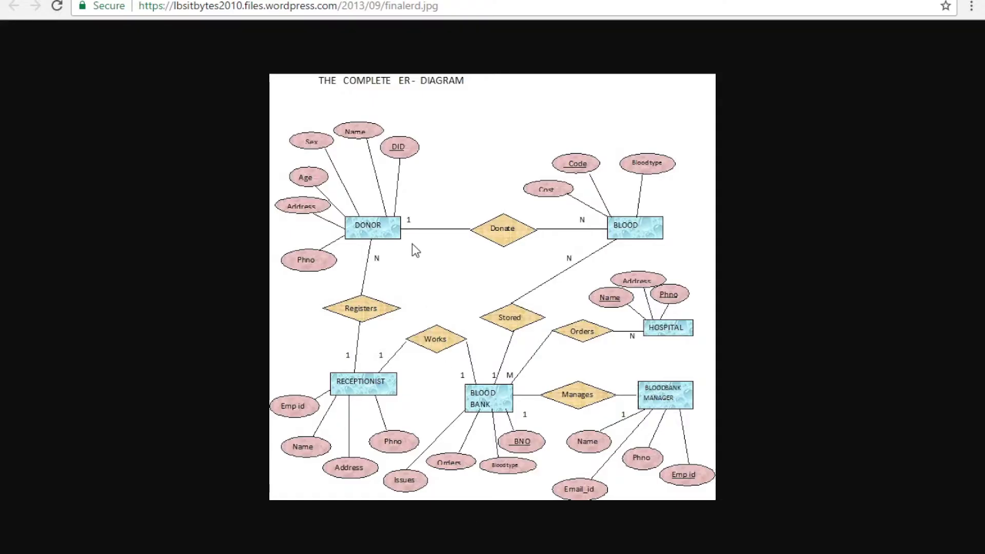
key("alt+Tab")
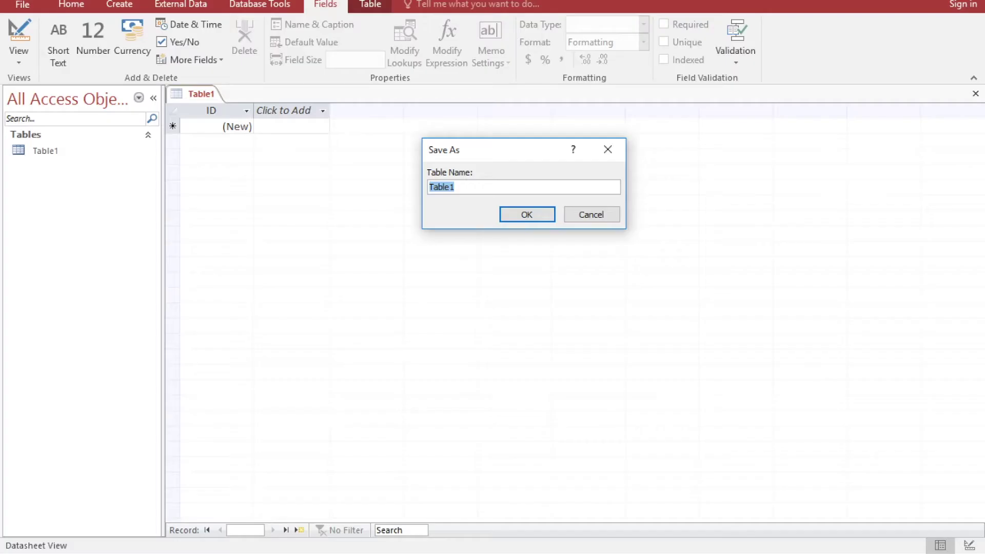
type("Donor")
key("Return")
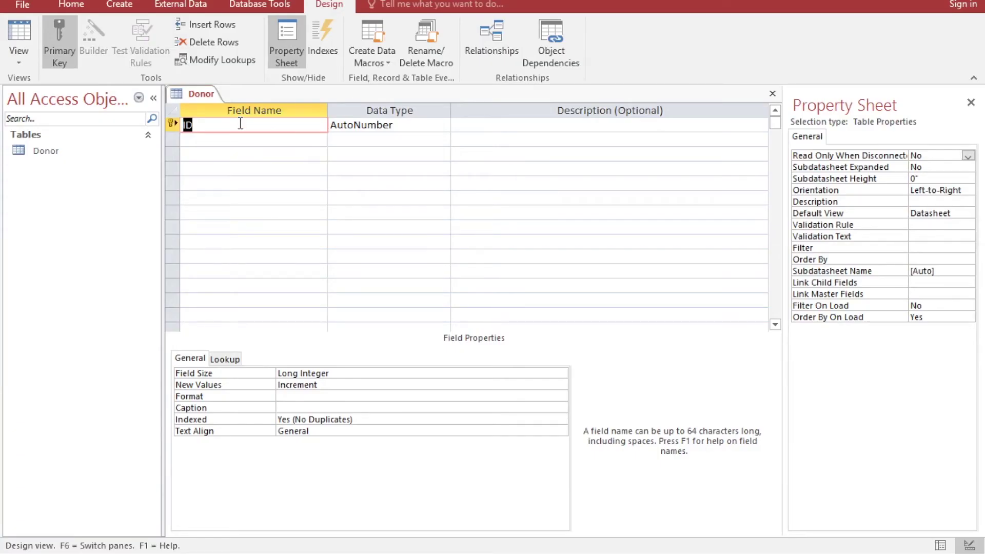
Rename the Donor table's primary key field to D_id and set its data type to Number.
type("D")
type("_id")
left_click(398, 127)
type("y")
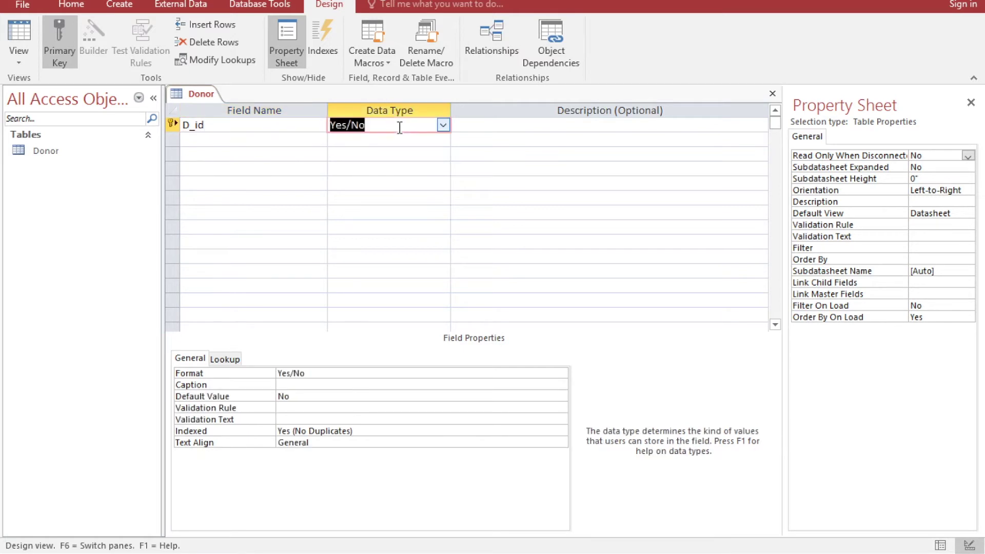
type("number")
key("Tab")
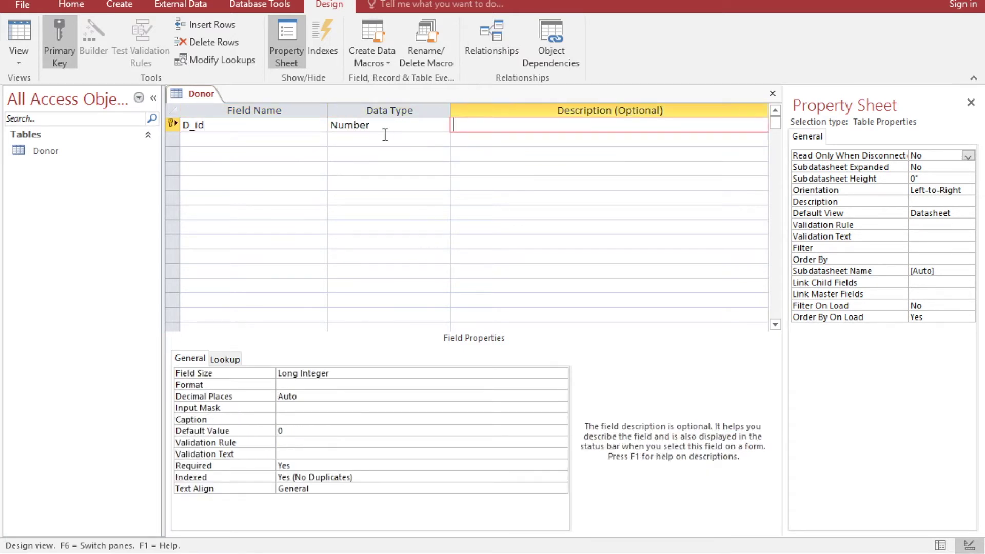
Check the donor attributes in the ER diagram and add a FirsName field with the Short Text data type below D_id.
left_click(211, 140)
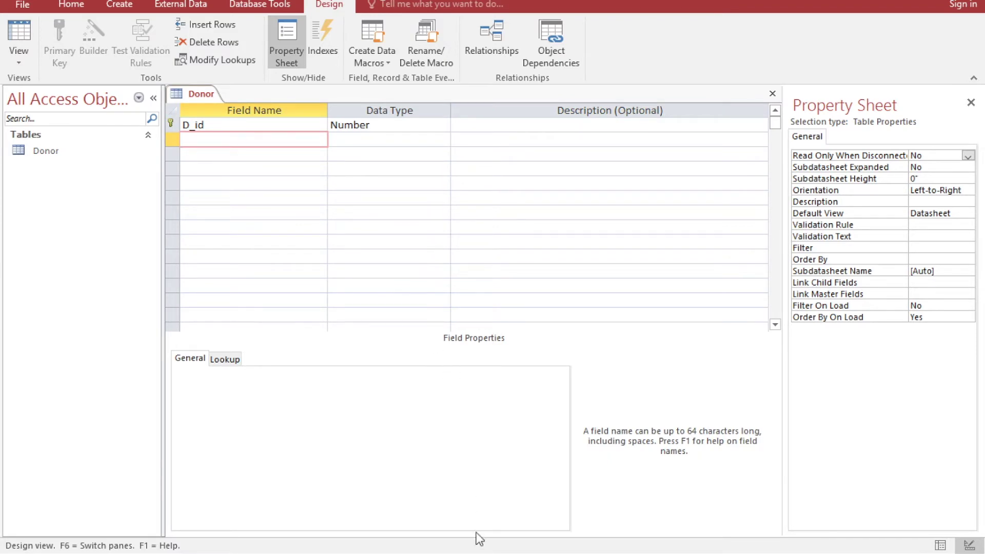
key("alt+Tab")
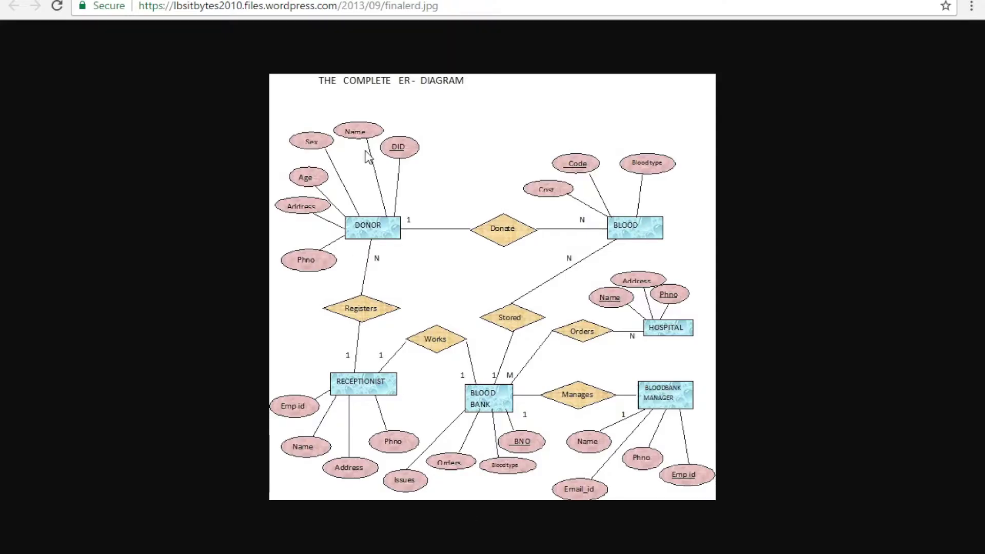
key("alt+Tab")
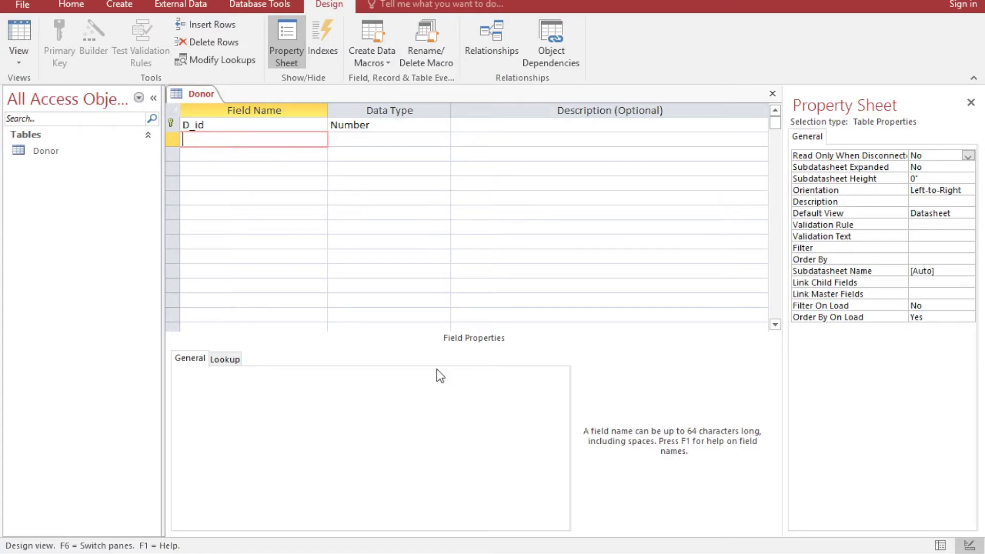
type("Firs")
type("Nmae")
key("BackSpace")
key("BackSpace")
key("BackSpace")
type("ame")
key("Tab")
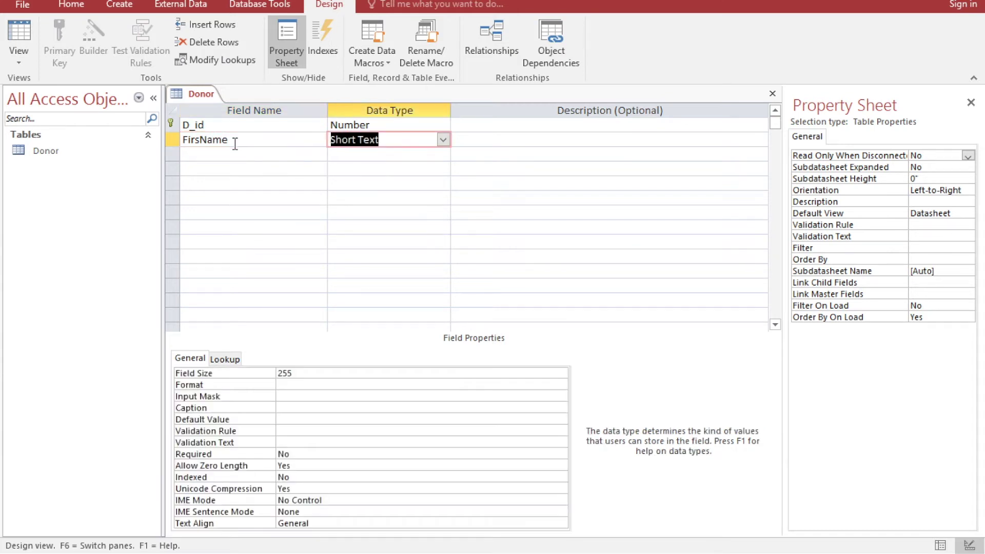
key("Tab")
key("Tab")
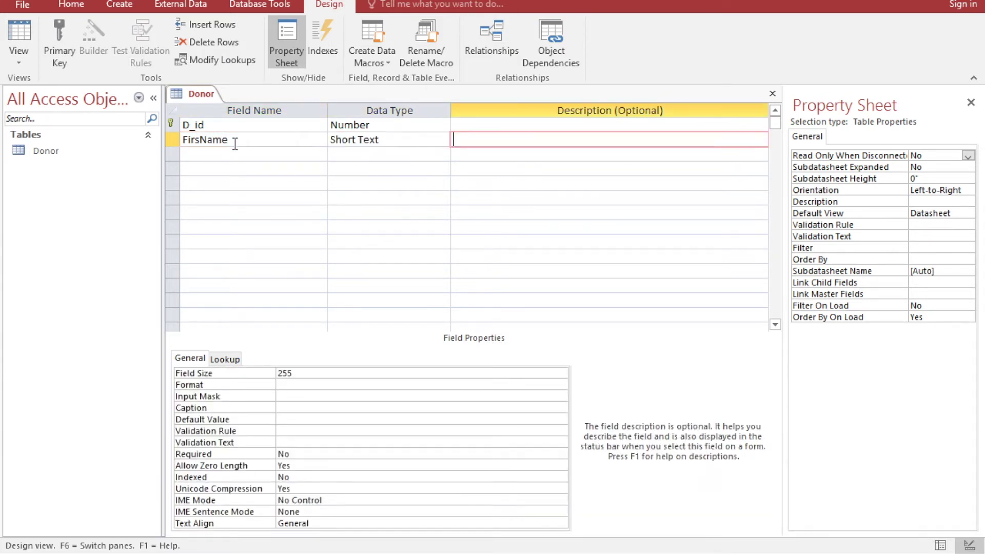
Add a LastName field with the Short Text data type below FirsName.
type("Second")
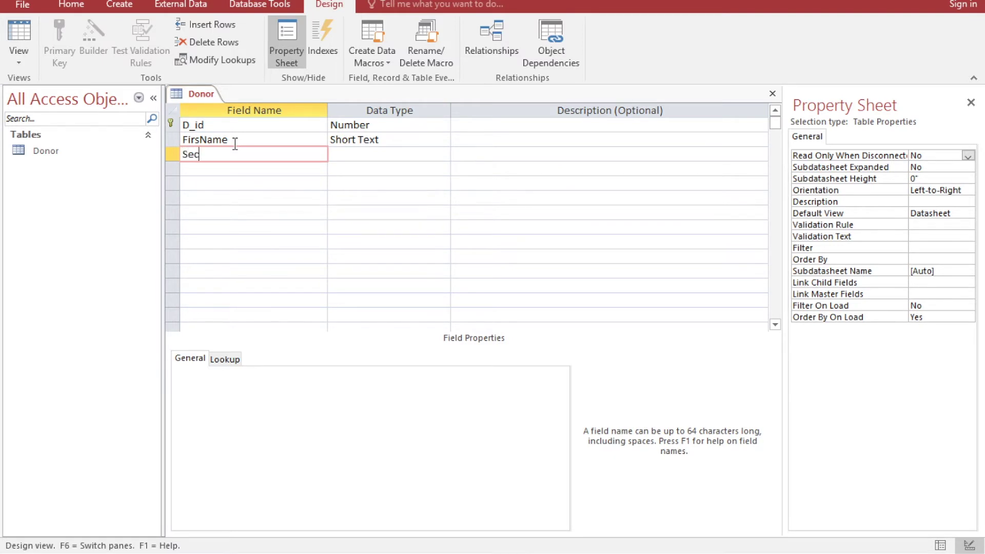
key("BackSpace")
type("Name")
key("BackSpace")
key("BackSpace")
key("BackSpace")
key("BackSpace")
key("BackSpace")
key("BackSpace")
key("BackSpace")
key("BackSpace")
key("BackSpace")
key("BackSpace")
type("LastName")
key("Tab")
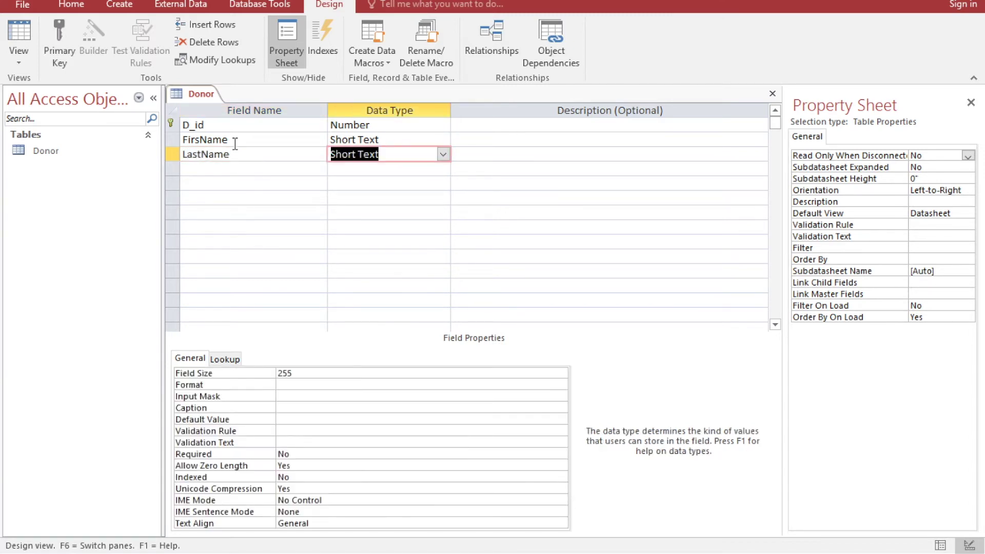
key("Tab")
key("Tab")
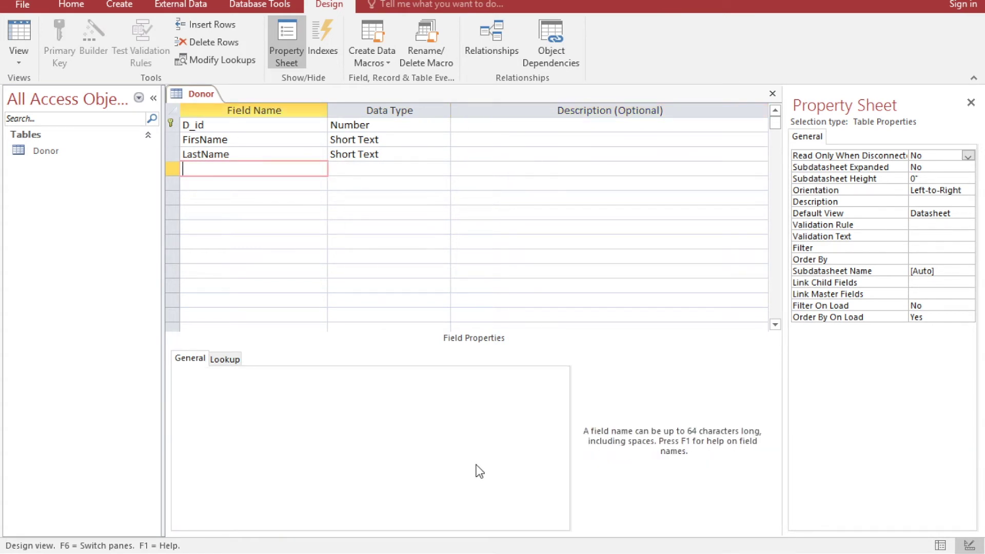
Add a PhoneNumber field with the Short Text data type below LastName.
type("Phone")
key("BackSpace")
key("BackSpace")
type("oneNumber")
key("Tab")
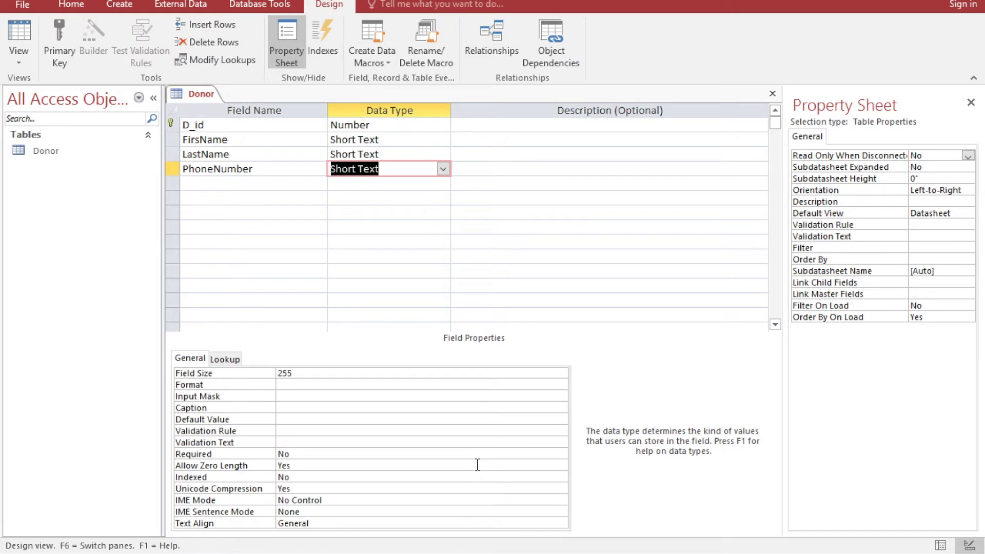
key("Tab")
key("Tab")
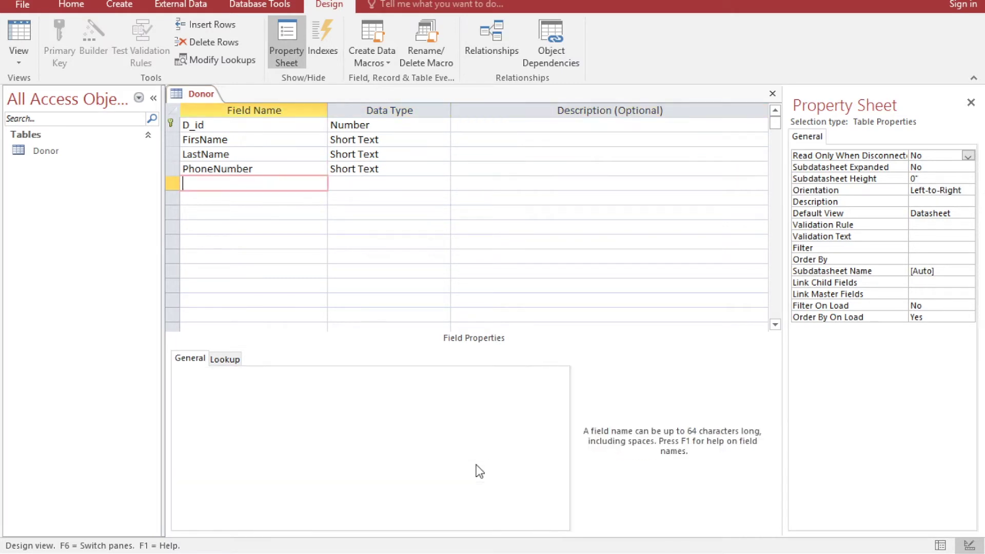
Add an Address field with the Short Text data type below PhoneNumber.
type("Address")
key("Tab")
key("Tab")
key("Tab")
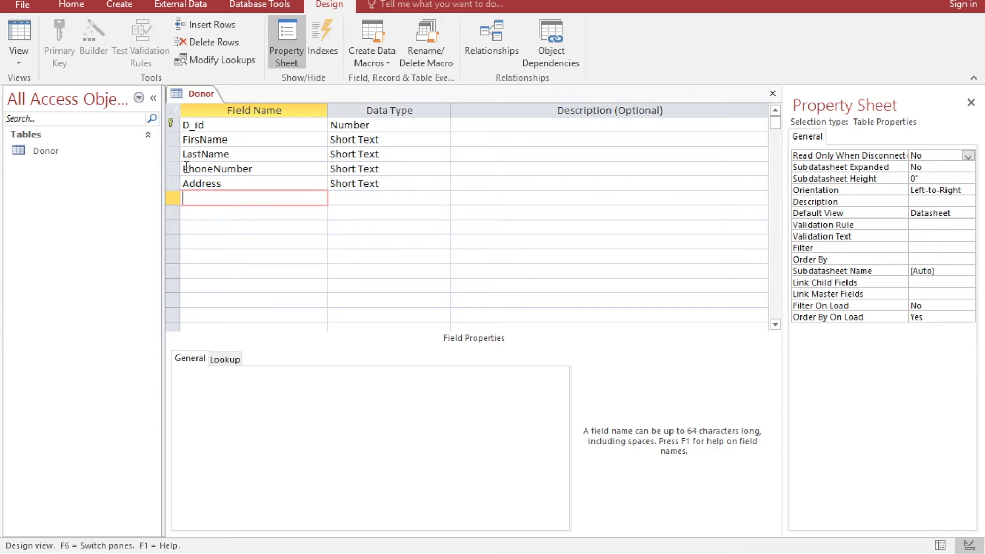
Insert a row above PhoneNumber and define it as a Sex field with the Short Text data type.
left_click(173, 168)
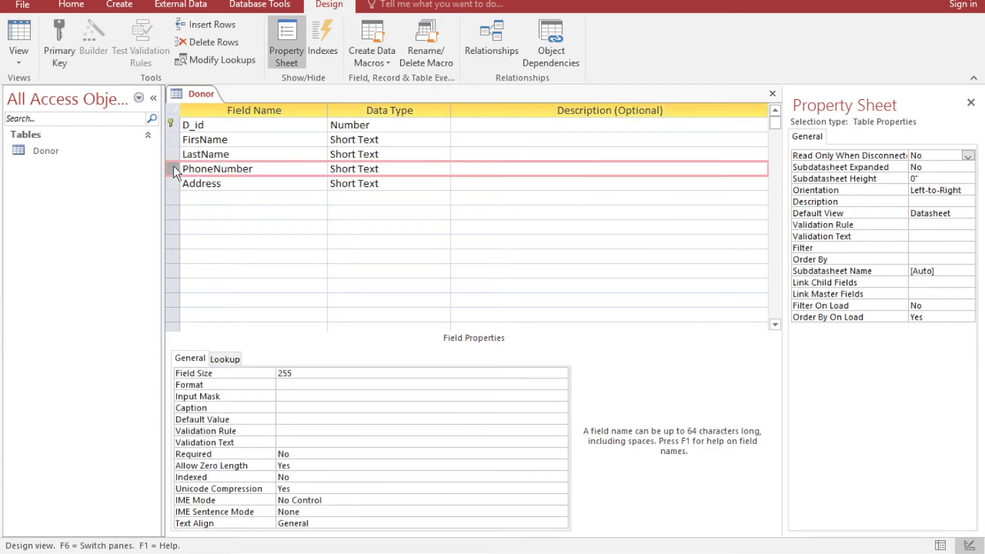
right_click(173, 168)
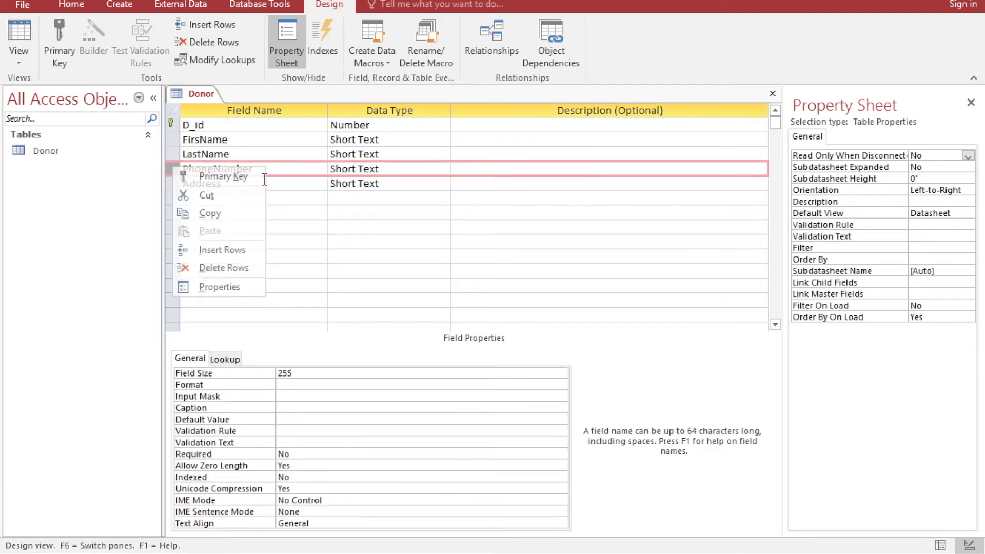
left_click(242, 249)
left_click(237, 169)
type("Sex")
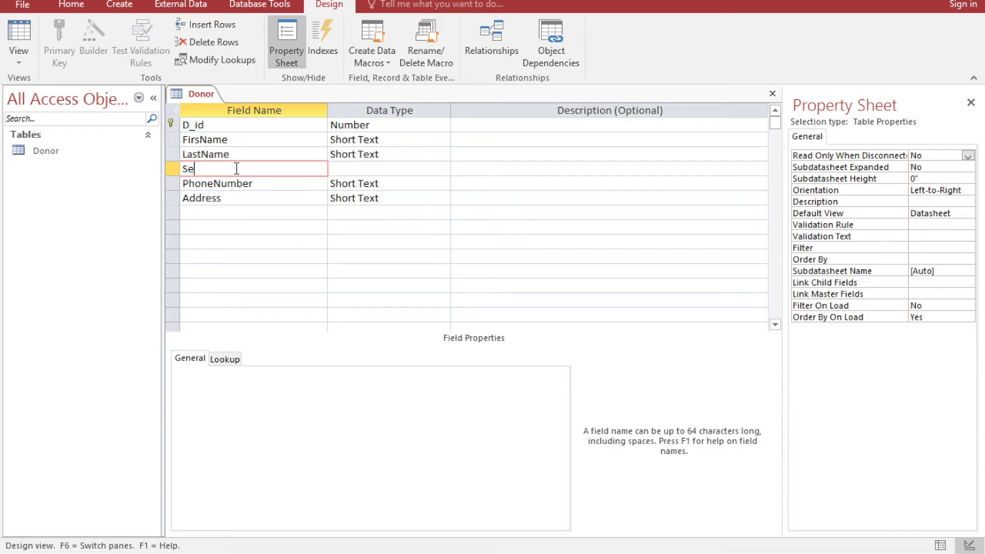
key("Tab")
key("Tab")
key("Tab")
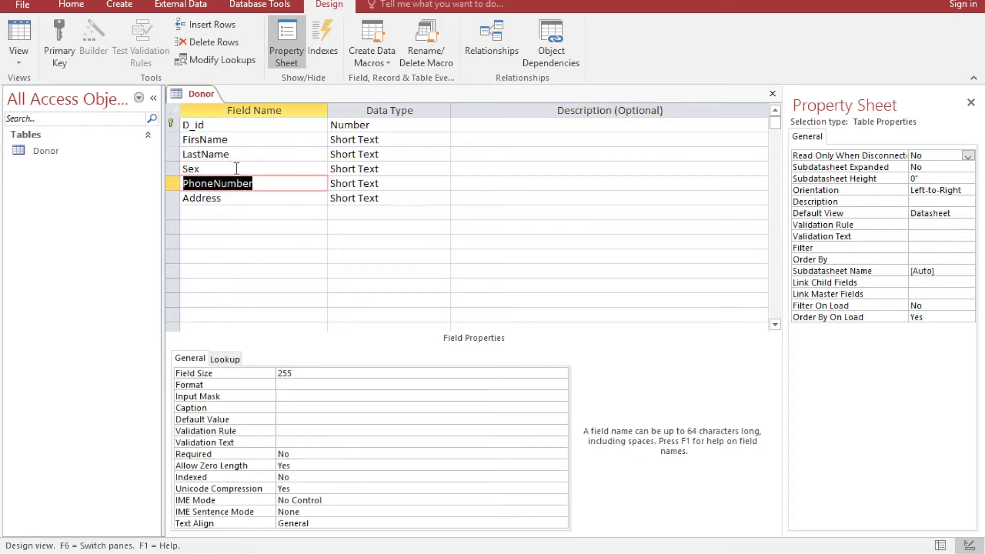
Rename the PhoneNumber field below Sex to Age, keeping the Short Text data type.
type("Age")
key("Tab")
key("Tab")
key("Tab")
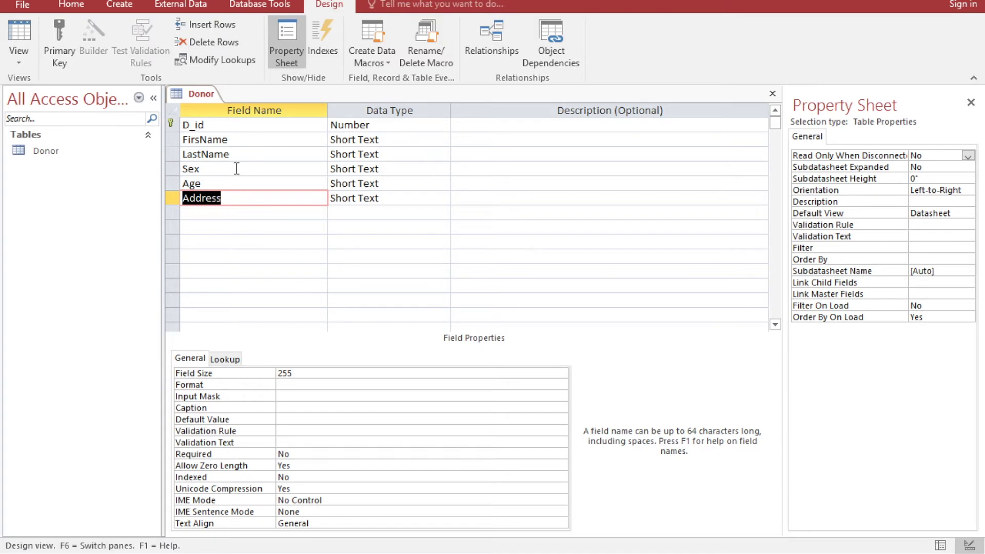
Re-enter Address as the field name below Age and add a PhoneNumber field with the Short Text data type beneath it.
type("A")
key("BackSpace")
type("Add")
key("BackSpace")
type("dress")
key("Tab")
key("Tab")
key("Tab")
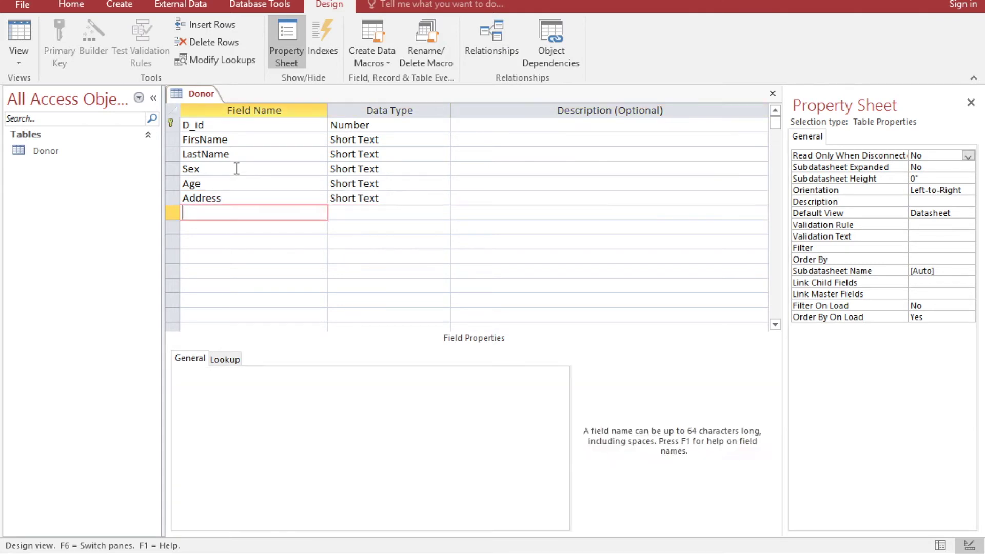
type("PhoneNumber")
key("Tab")
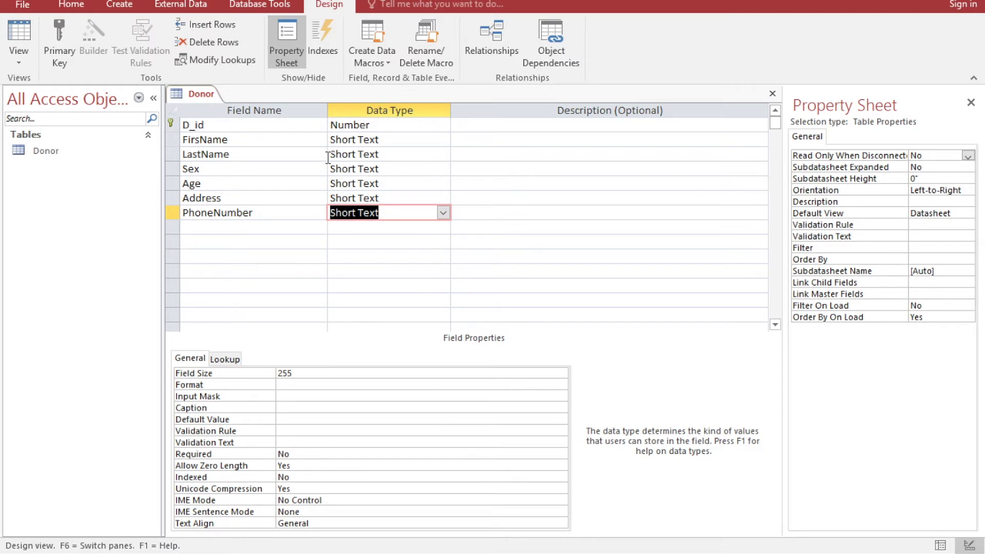
Close the Donor table.
right_click(195, 99)
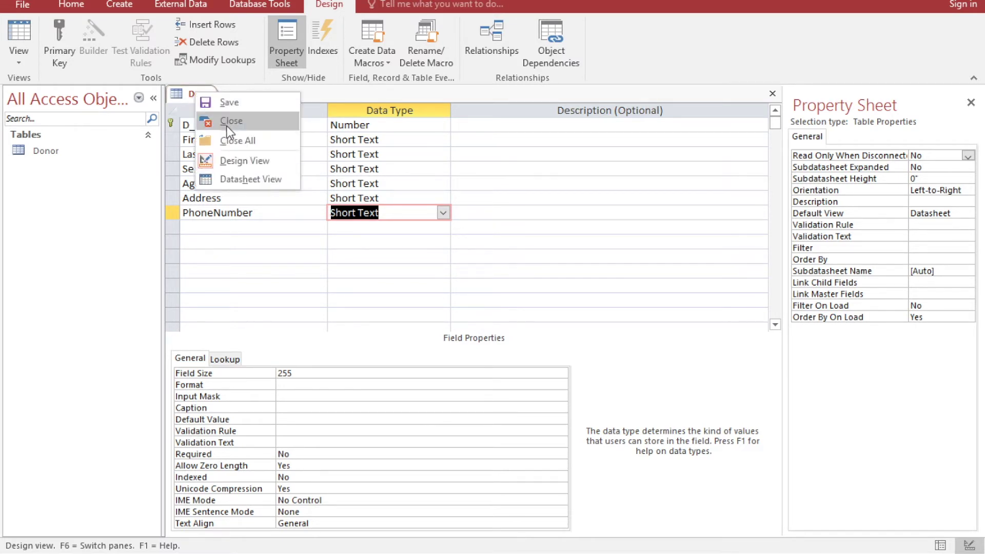
key("Escape")
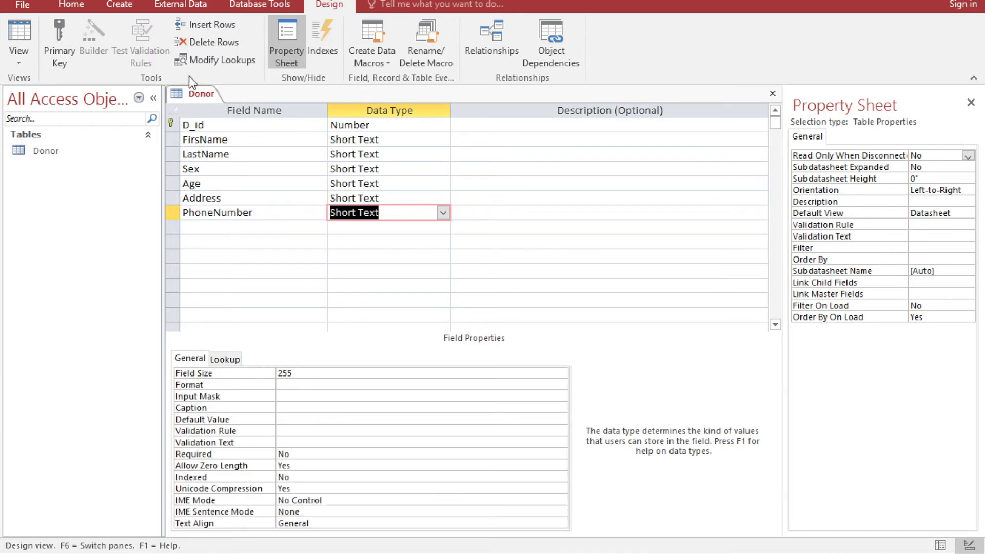
right_click(199, 98)
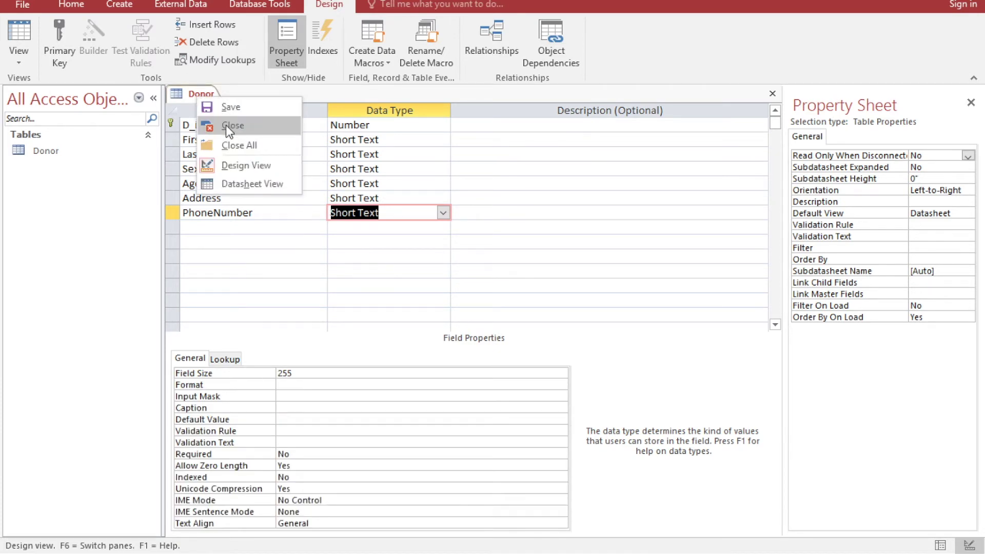
left_click(243, 132)
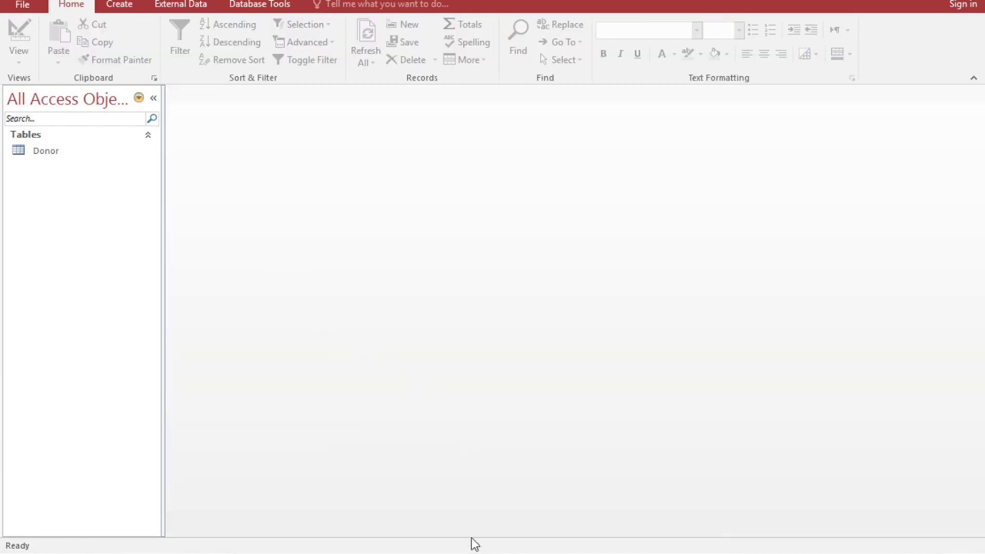
Create a new table in Design view and check the Blood entity's attributes in the browser's ER diagram.
key("alt+Tab")
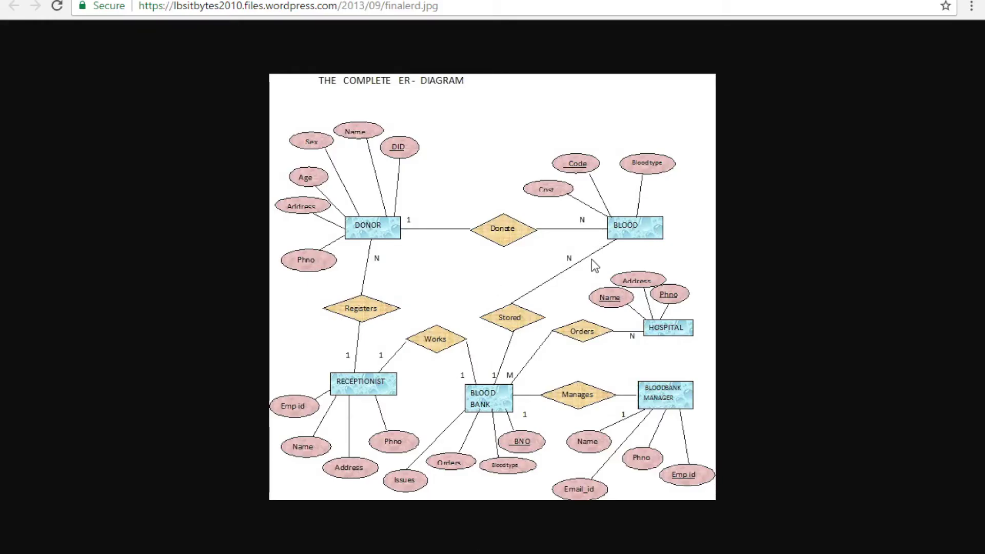
key("alt+Tab")
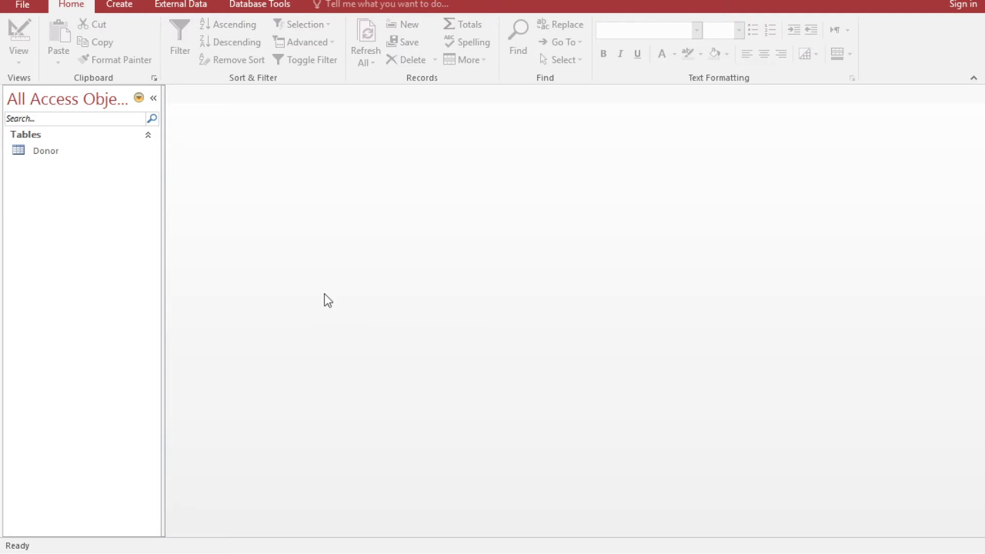
left_click(118, 3)
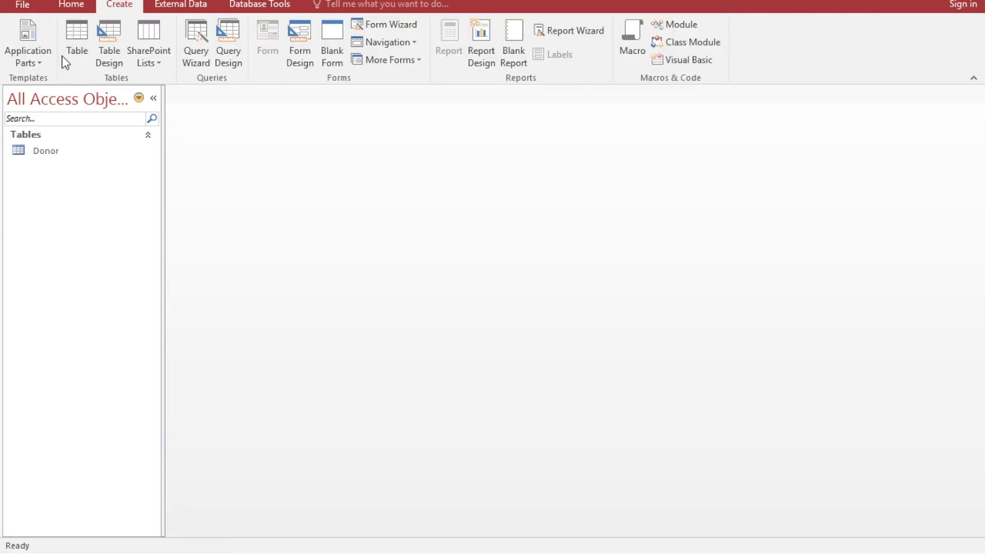
left_click(109, 32)
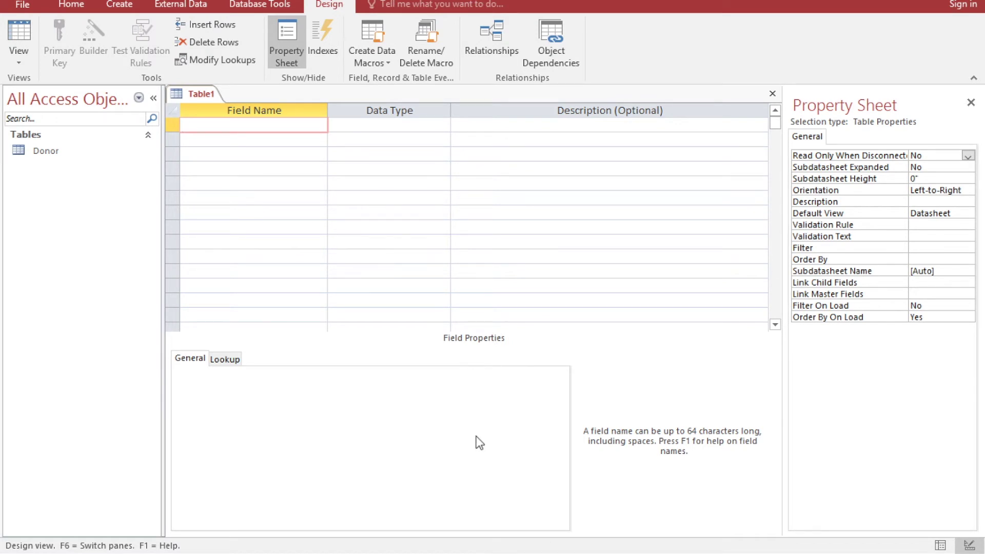
key("alt+Tab")
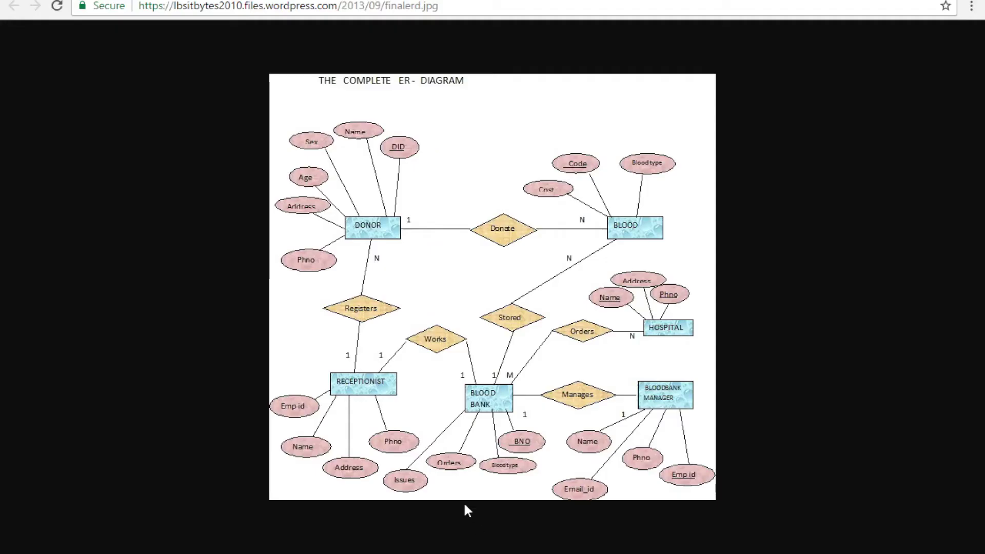
key("alt+Tab")
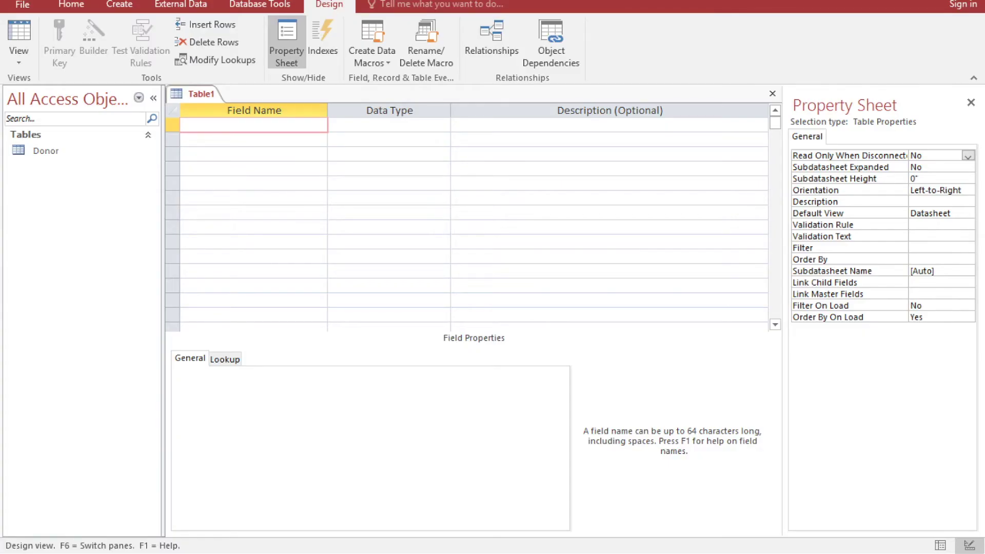
Add a Code field with the Number data type to the new table and make it the primary key.
type("Code")
key("Tab")
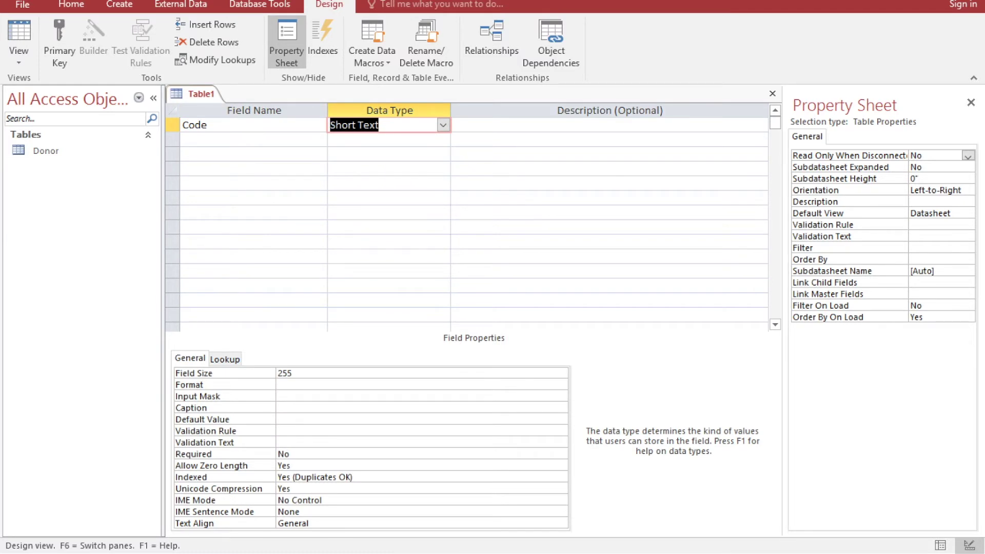
type("number")
key("Tab")
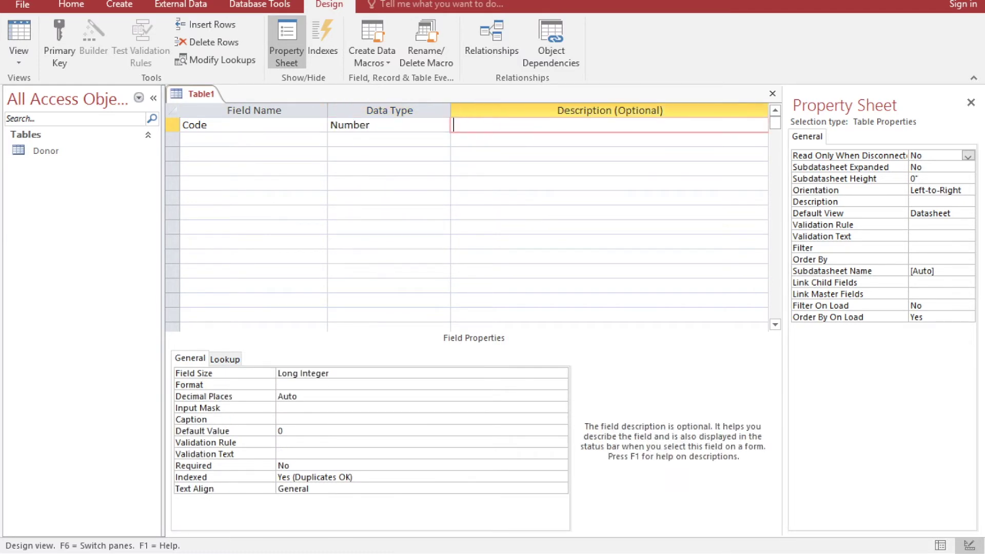
left_click(176, 124)
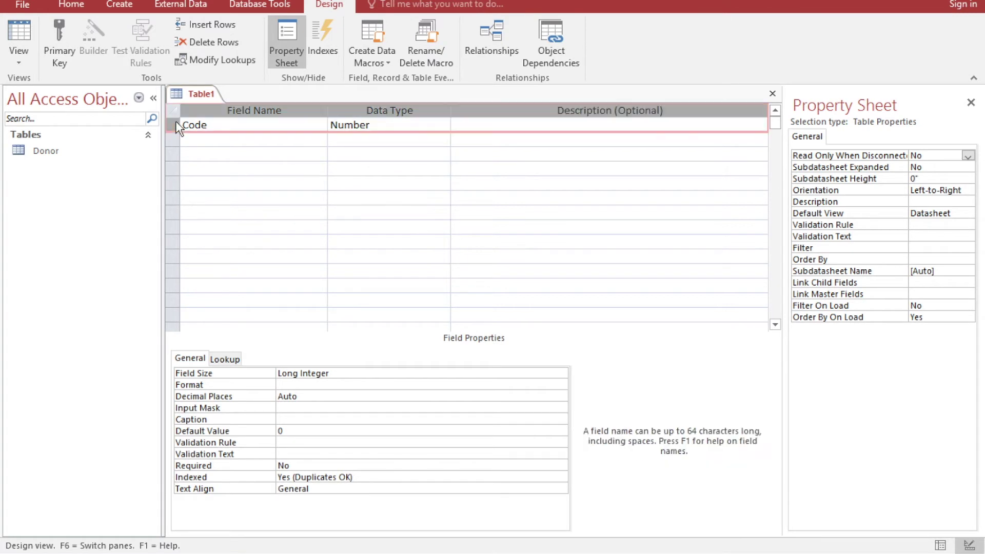
left_click(63, 33)
Add a Cost field with the Currency data type below Code.
left_click(220, 137)
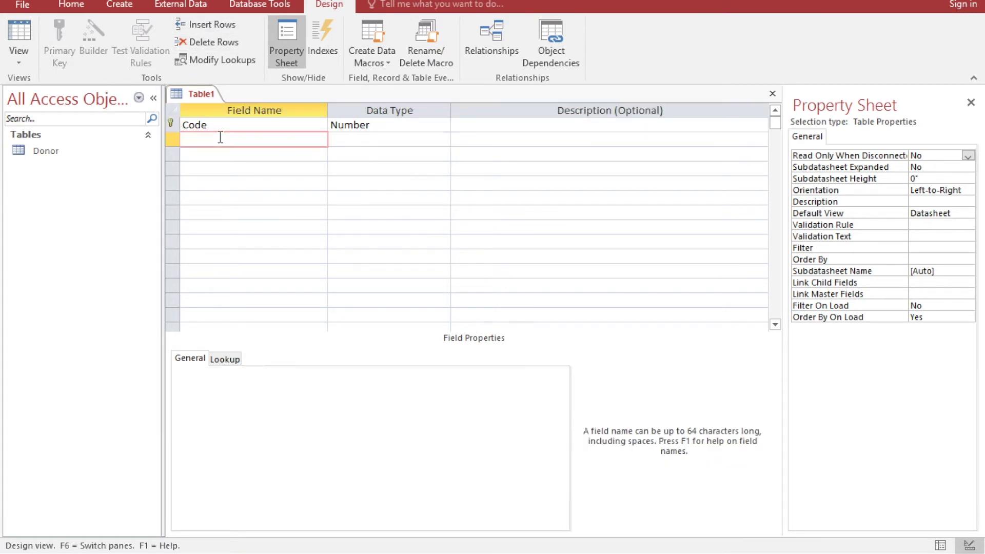
type("Cost")
key("Tab")
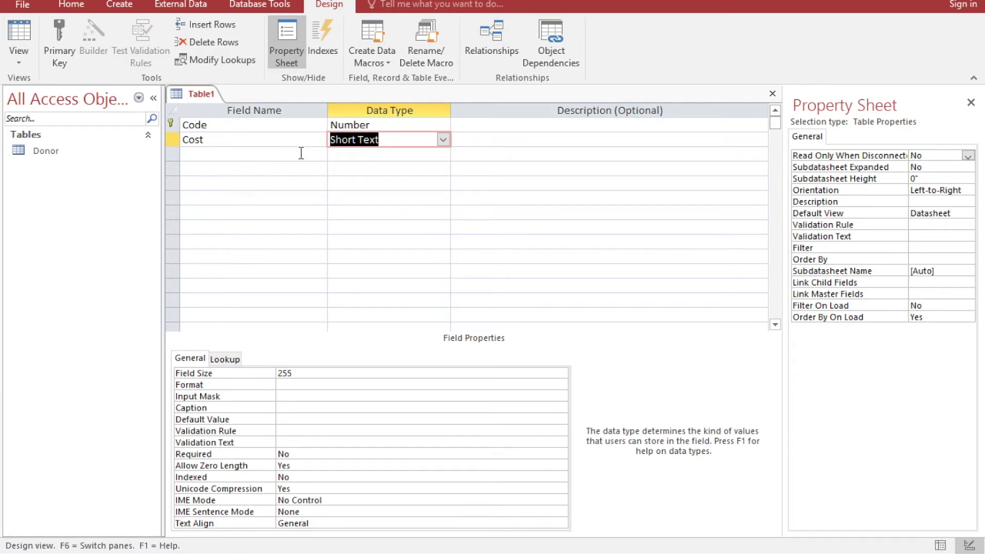
left_click(443, 139)
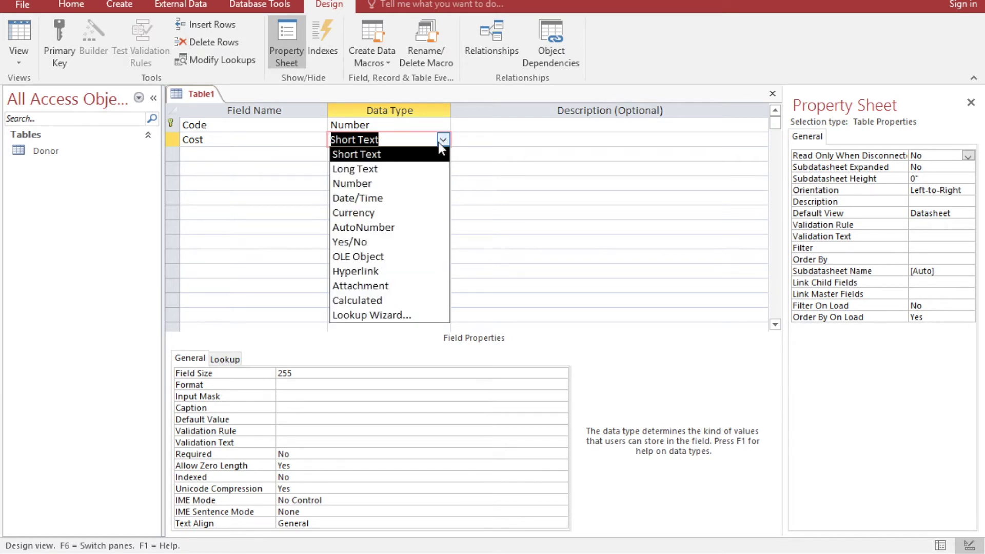
left_click(374, 212)
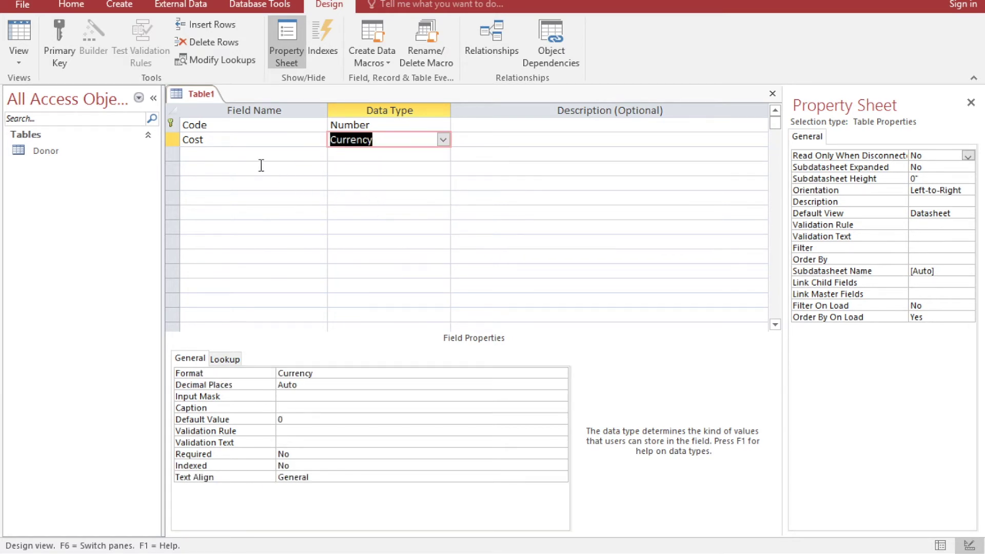
Add a BloodType field with the Short Text data type below Cost, consulting the ER diagram in the browser.
left_click(244, 155)
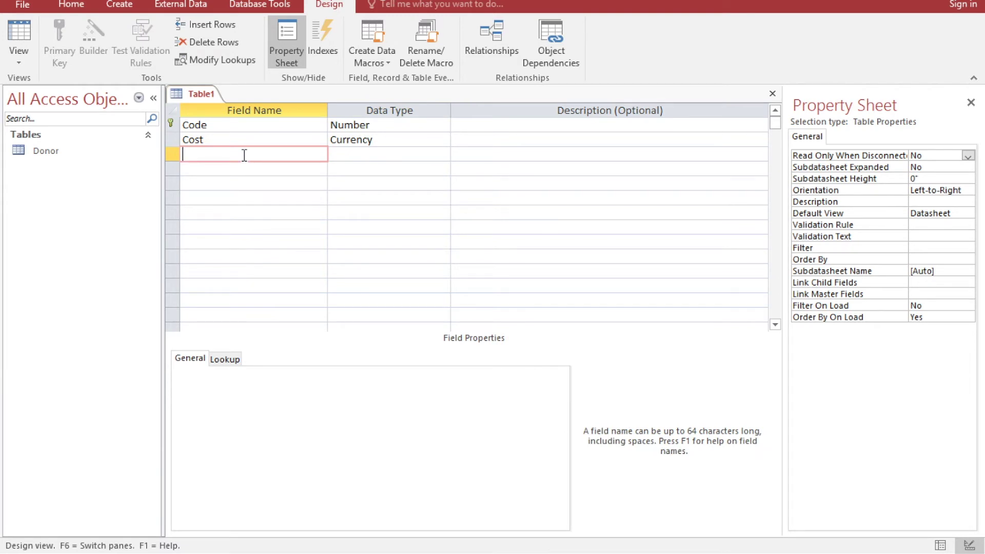
left_click(479, 552)
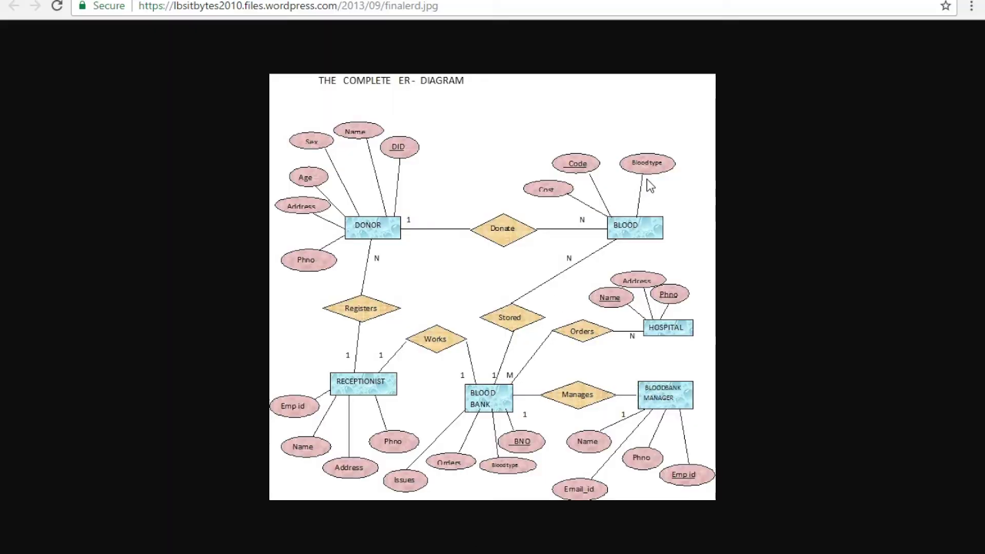
key("alt+Tab")
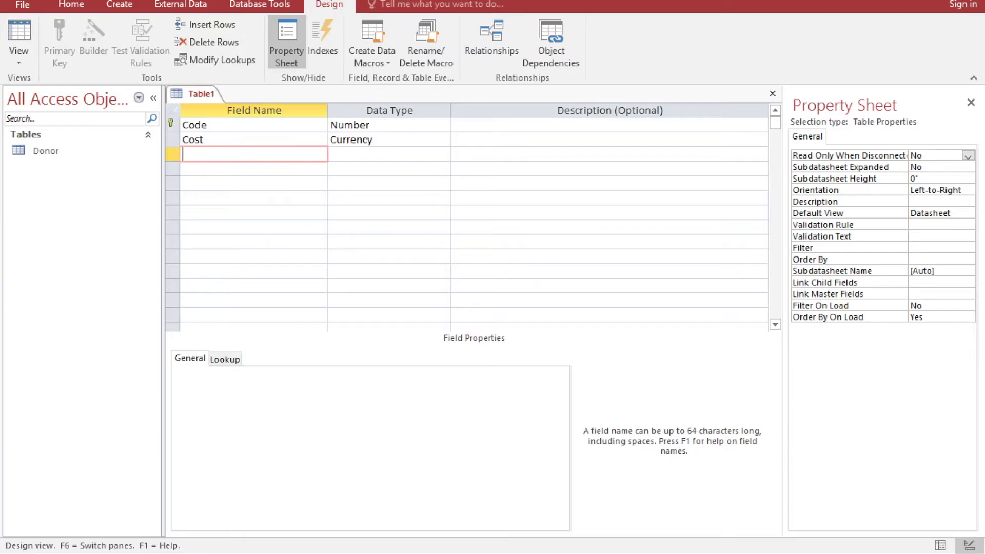
type("BloodType")
key("Tab")
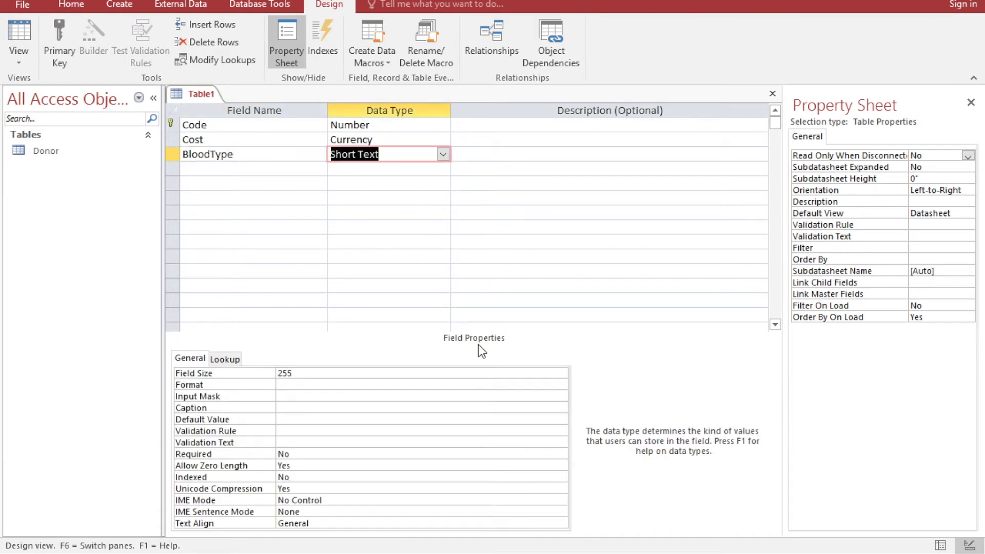
key("Tab")
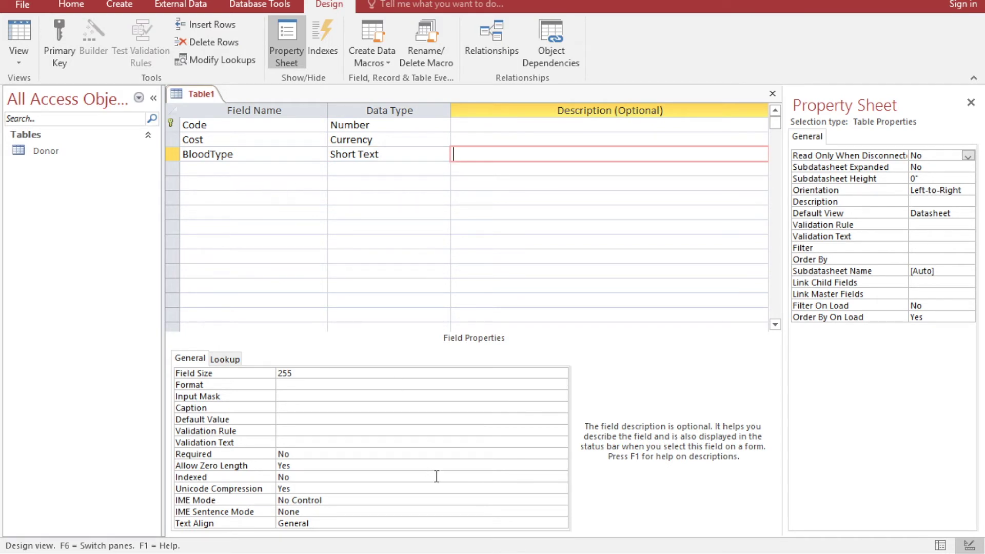
key("alt+Tab")
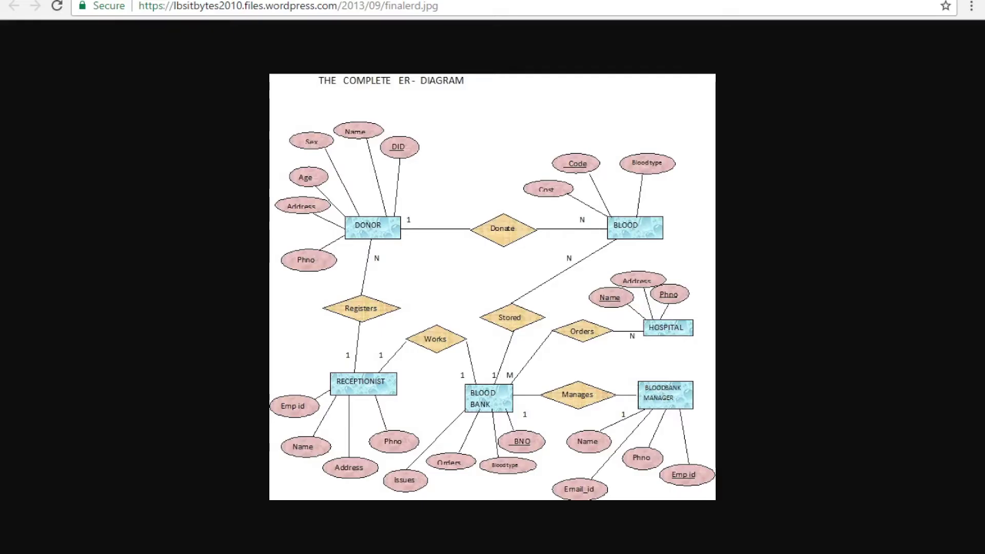
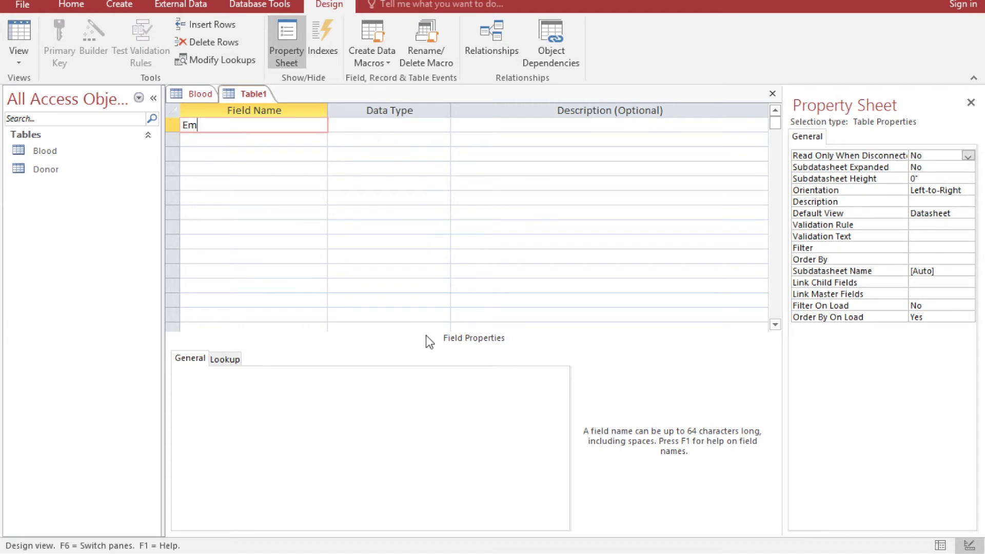
Name the new table's first field Emp_id, give it the Number data type and make it the primary key.
type("_id")
key("Tab")
type("nu")
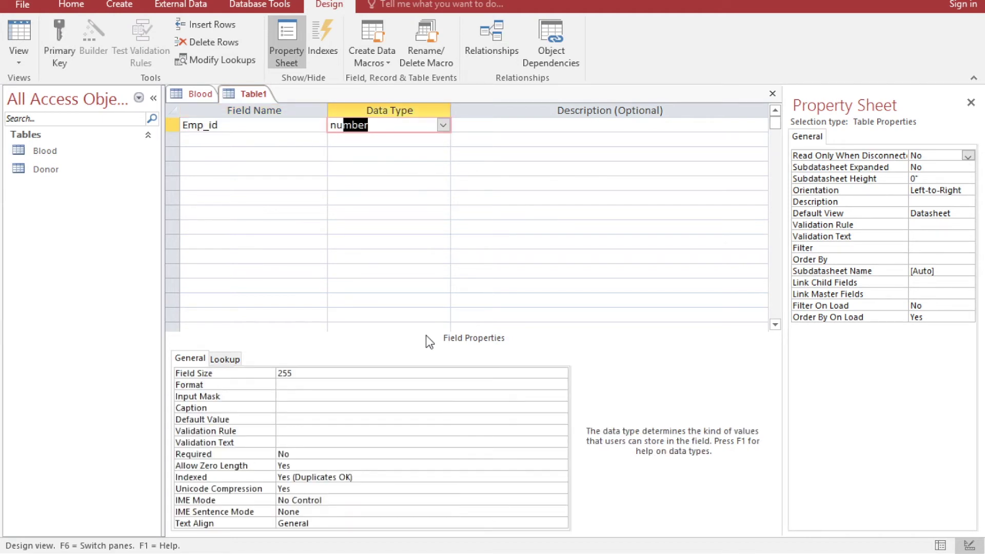
key("Tab")
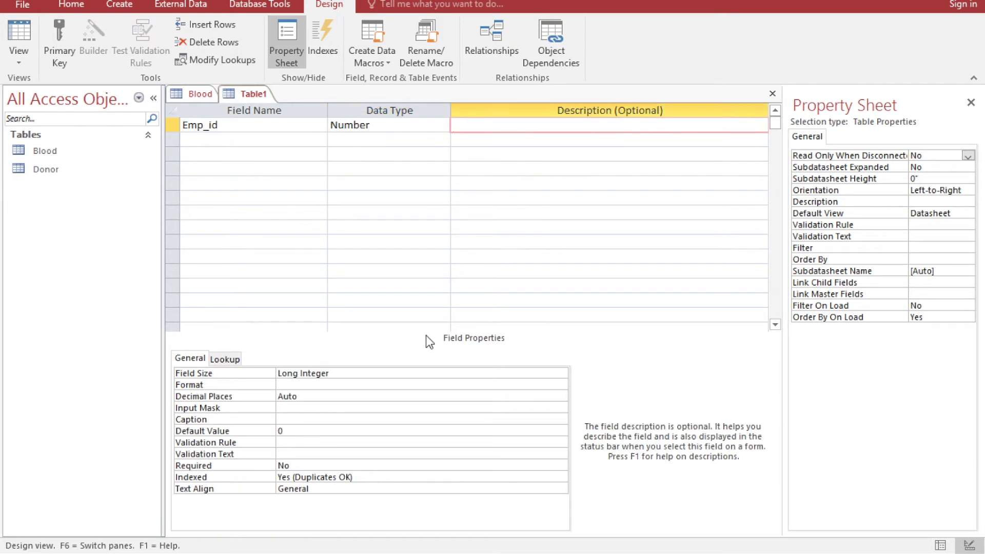
left_click(172, 126)
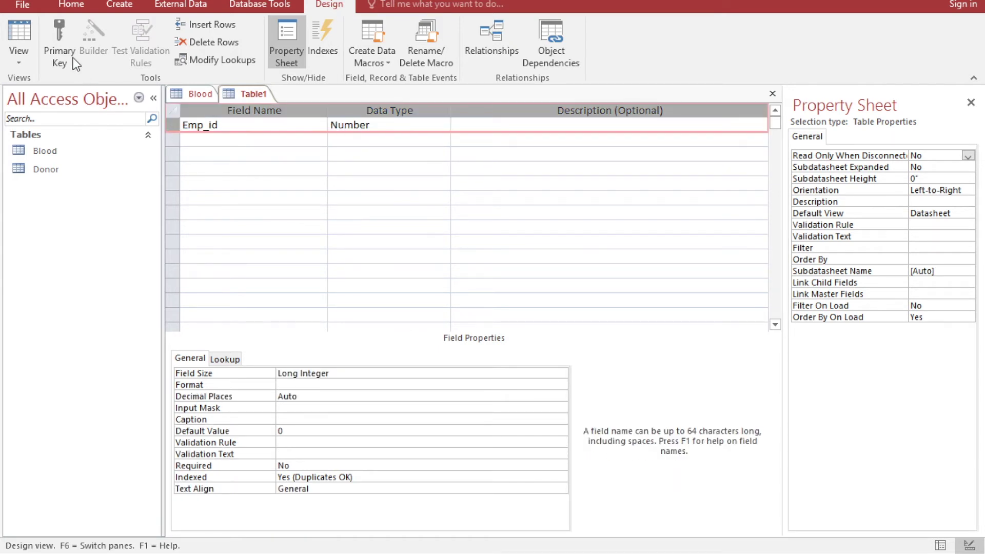
left_click(60, 41)
Add a FirstName field with the Short Text data type below Emp_id.
left_click(212, 139)
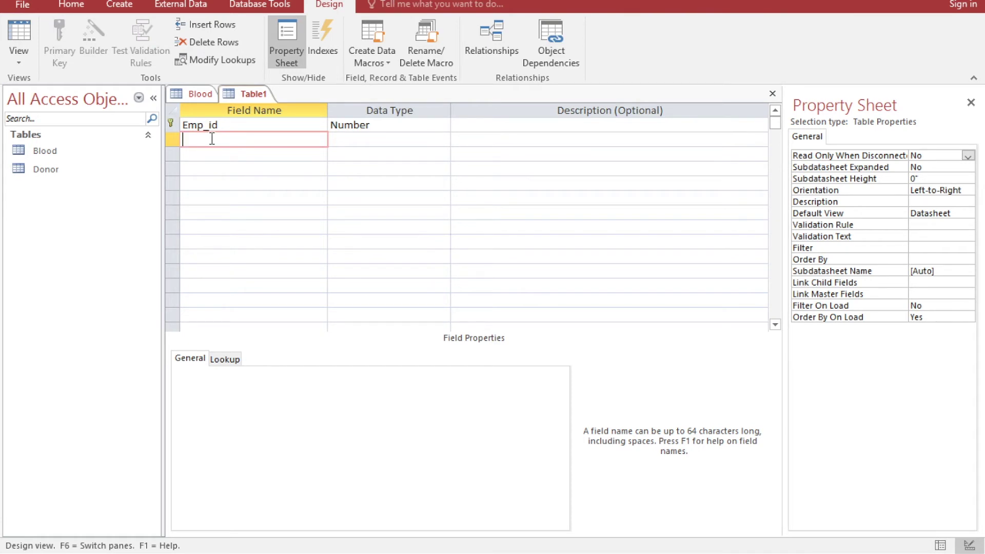
type("FirstName")
key("Tab")
key("Tab")
key("Tab")
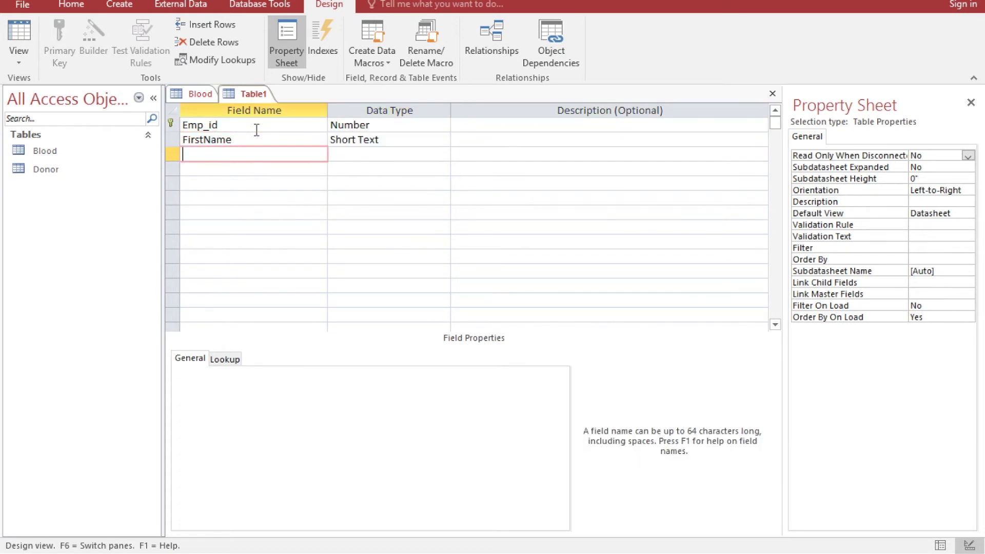
Add a LastName field with the Short Text data type below FirstName.
type("LastName")
key("Tab")
key("Tab")
key("Tab")
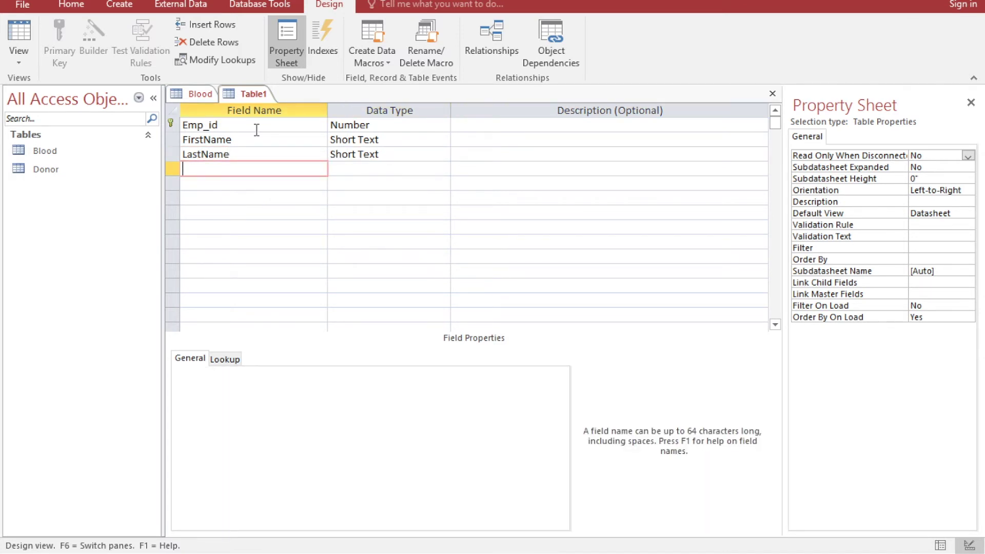
Add an Address field with the Short Text data type below LastName.
type("Address")
key("Tab")
key("Tab")
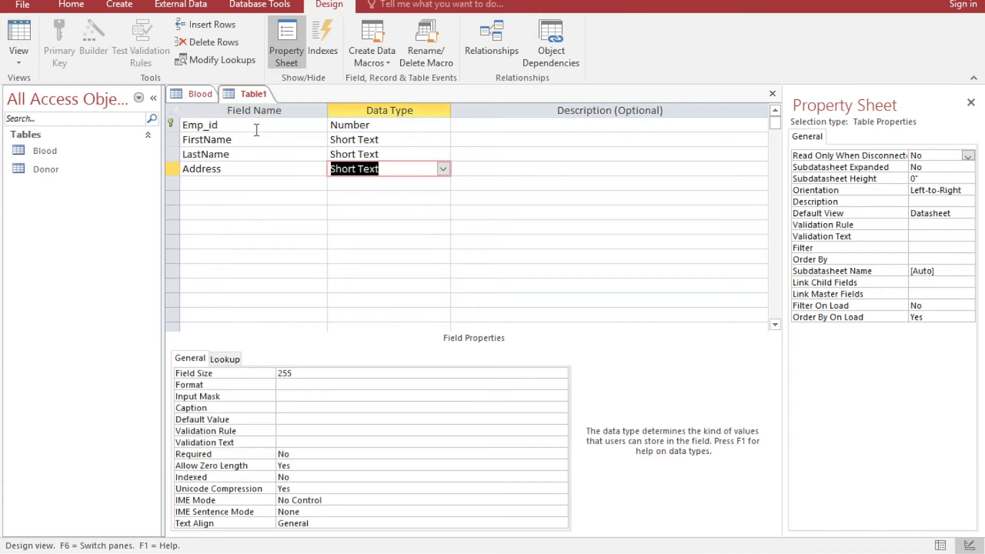
key("Tab")
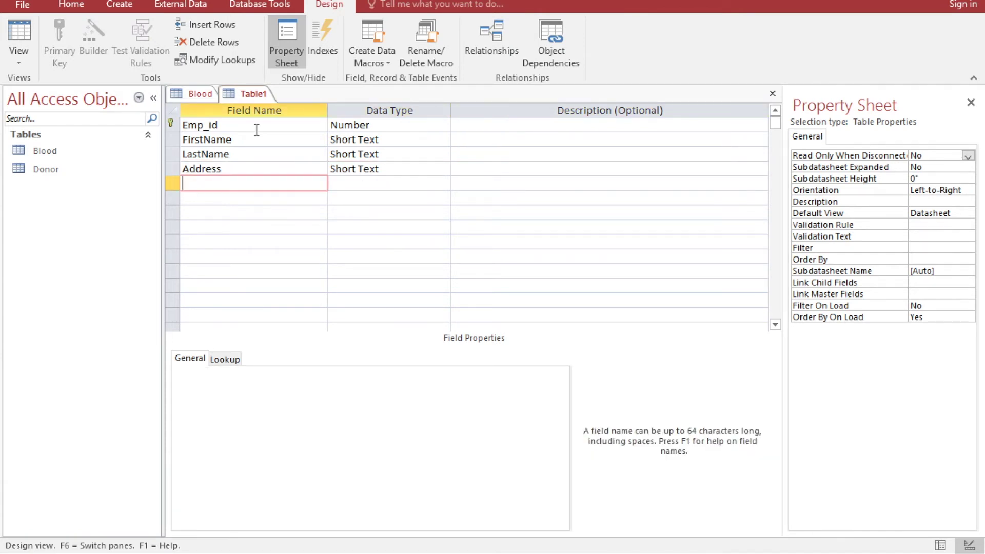
Add a PhoneNumber field with the Short Text data type below Address.
type("PhoneNumber")
key("Tab")
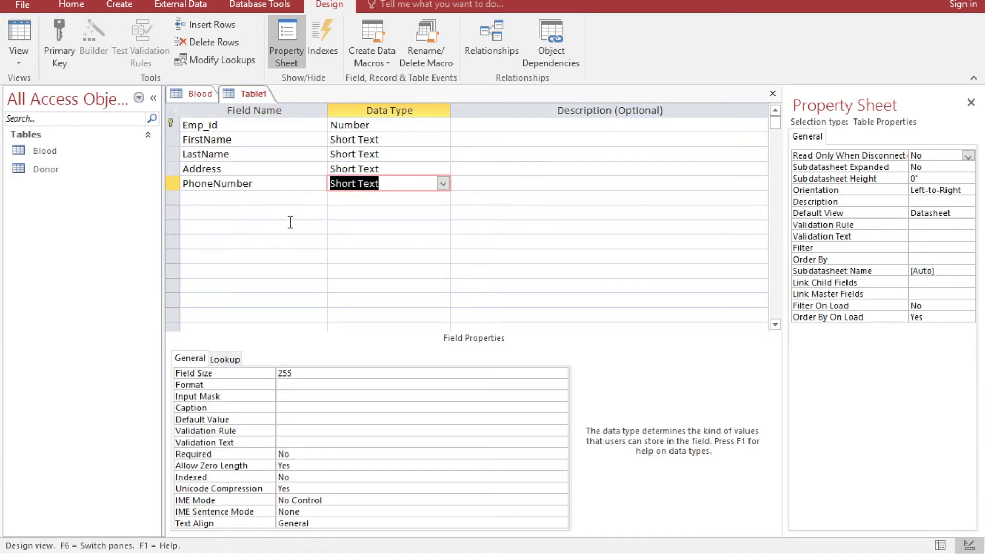
Check the ER diagram in the browser for the next entity and start another new table in Design view.
key("alt+Tab")
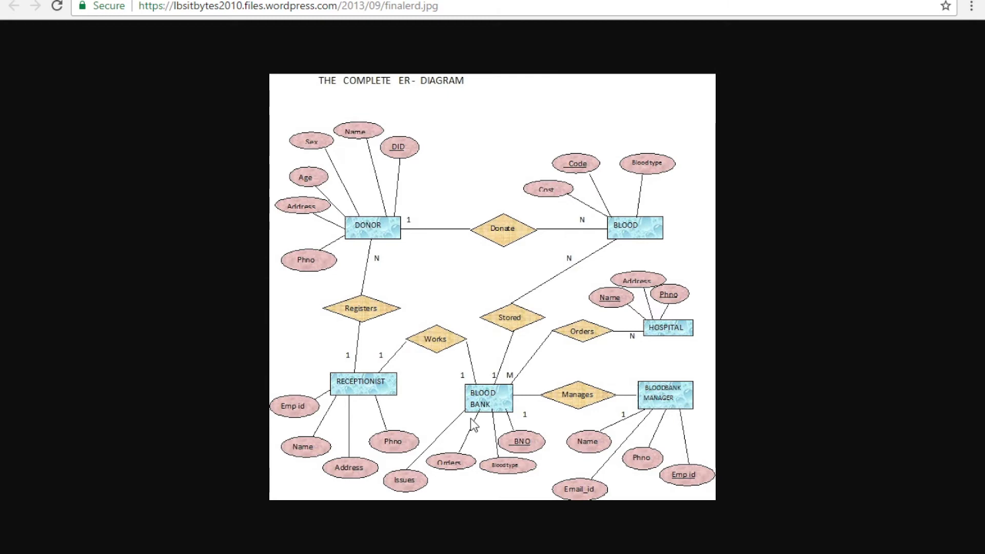
mouse_move(511, 552)
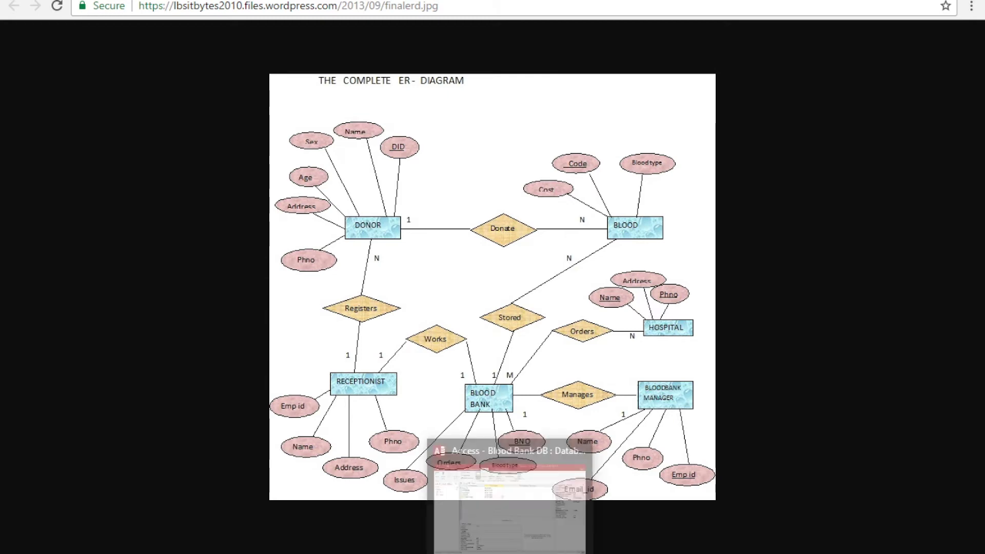
left_click(512, 492)
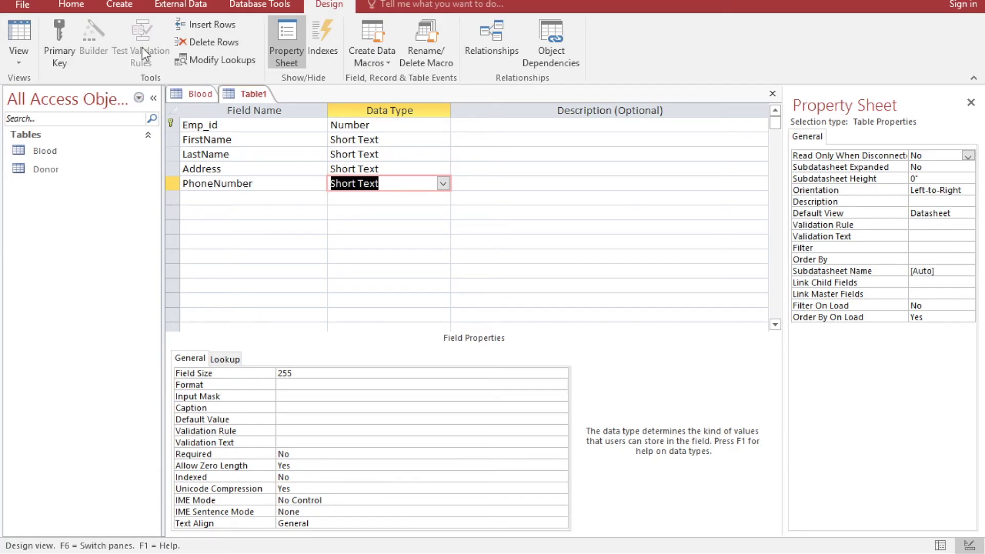
left_click(116, 4)
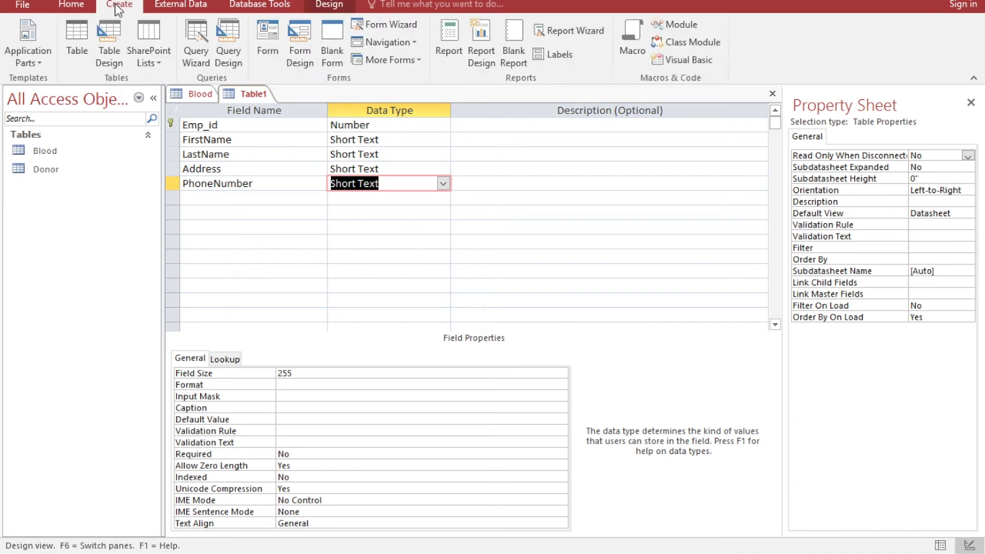
left_click(116, 53)
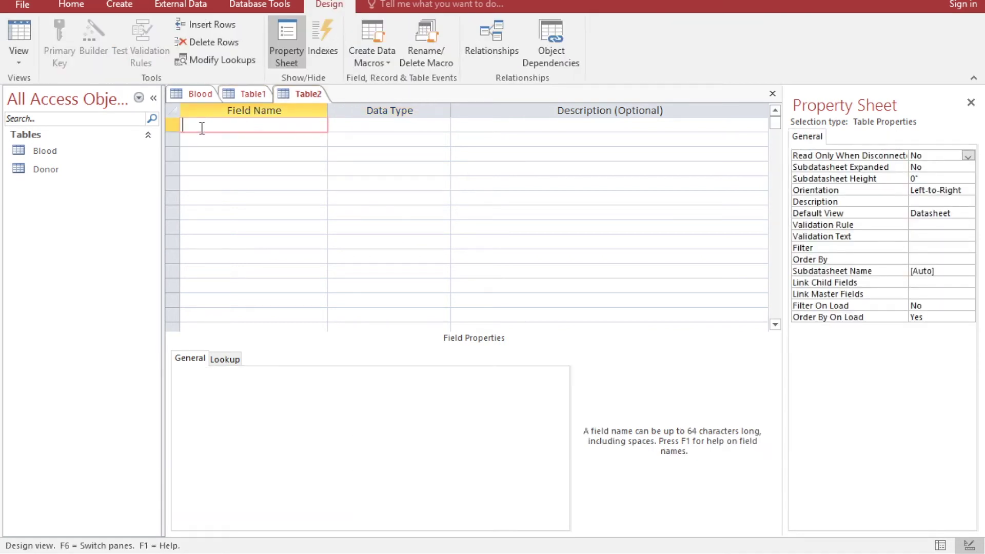
Save the table holding the Emp_id, name, address and phone fields as Receptionist.
left_click(248, 94)
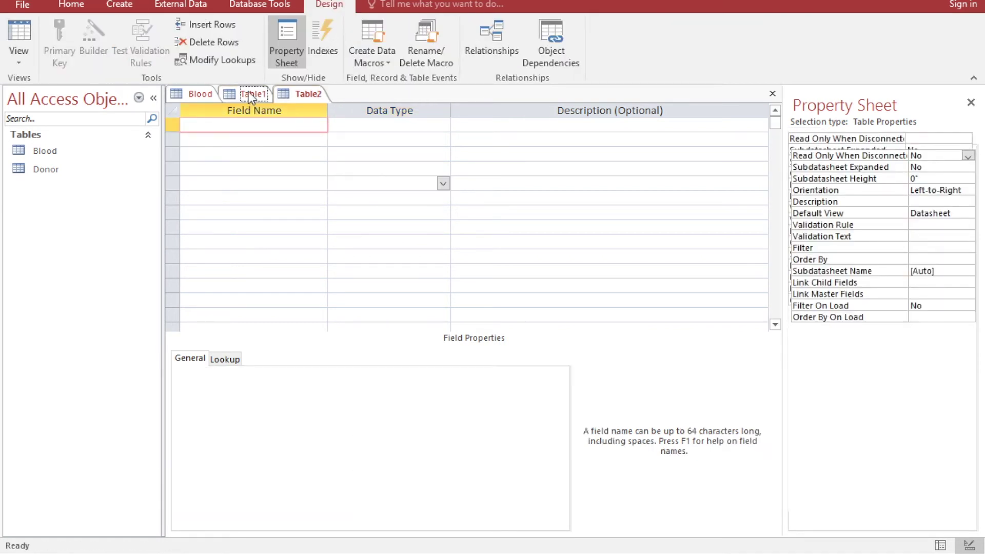
right_click(245, 91)
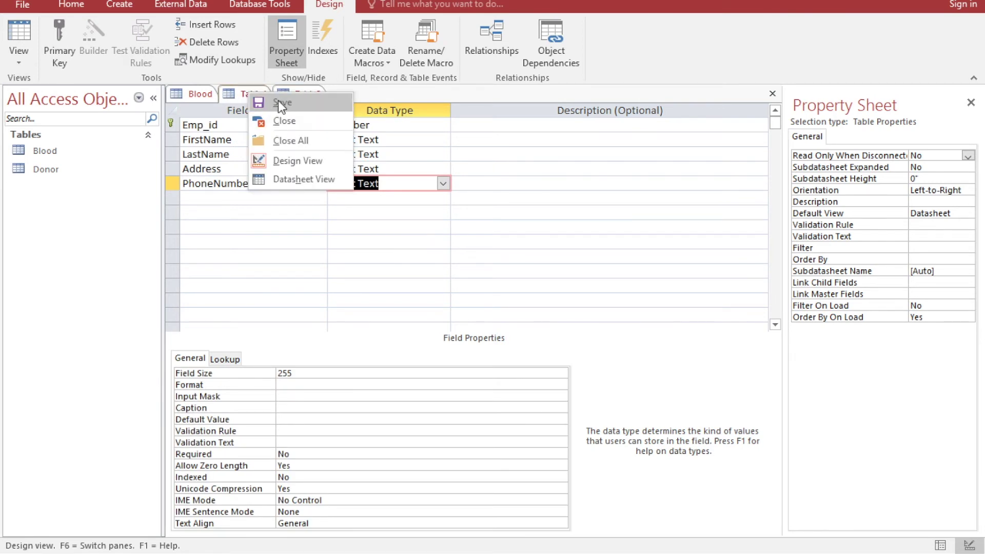
left_click(278, 100)
type("R")
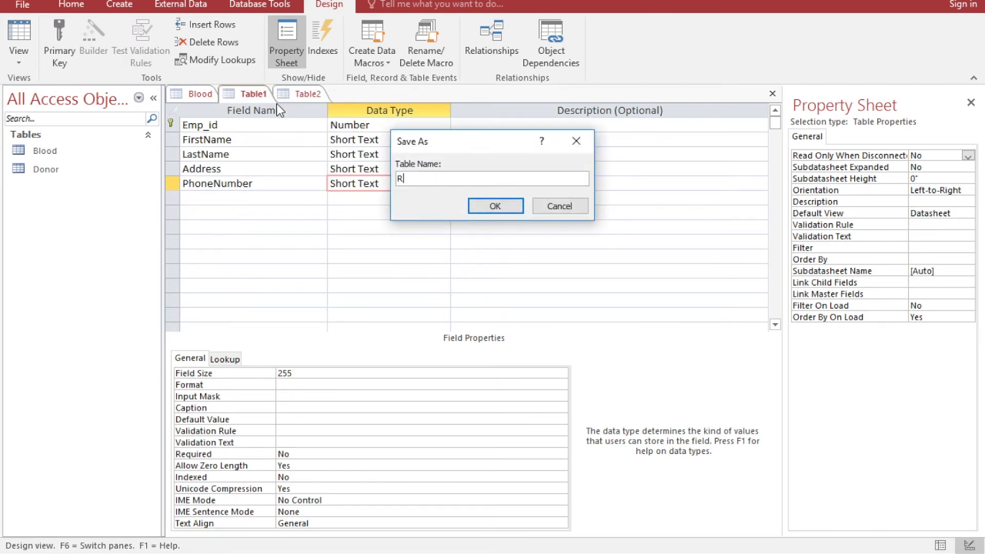
type("eceptionsi")
key("BackSpace")
key("BackSpace")
type("ist")
left_click(491, 206)
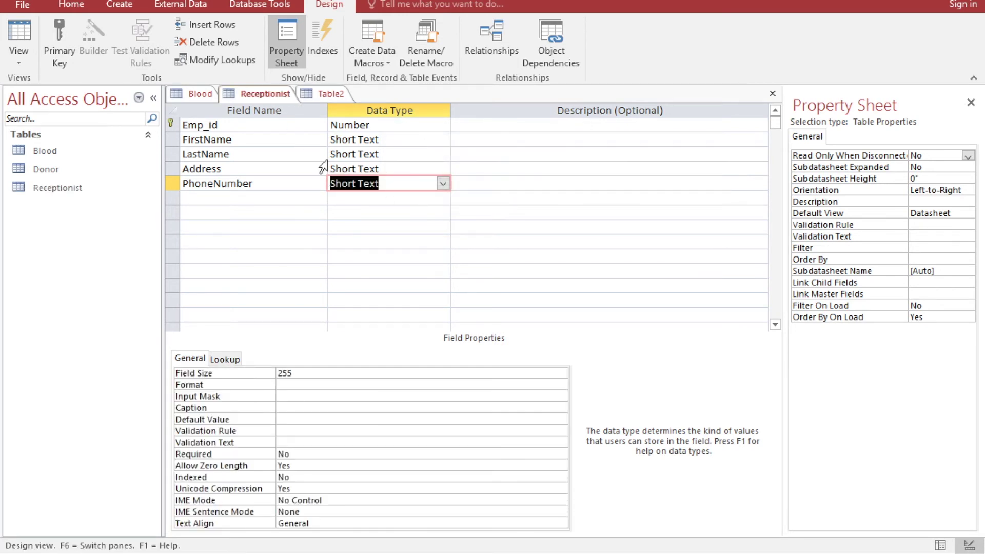
Check the Blood Bank entity in the ER diagram and give Table2 a first field Blood_id with the Number data type.
left_click(330, 95)
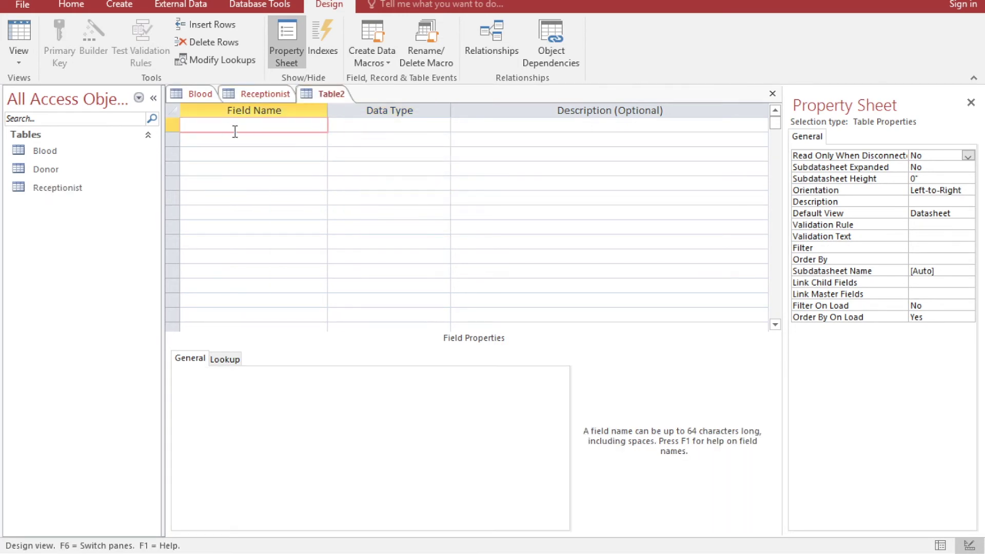
key("alt+Tab")
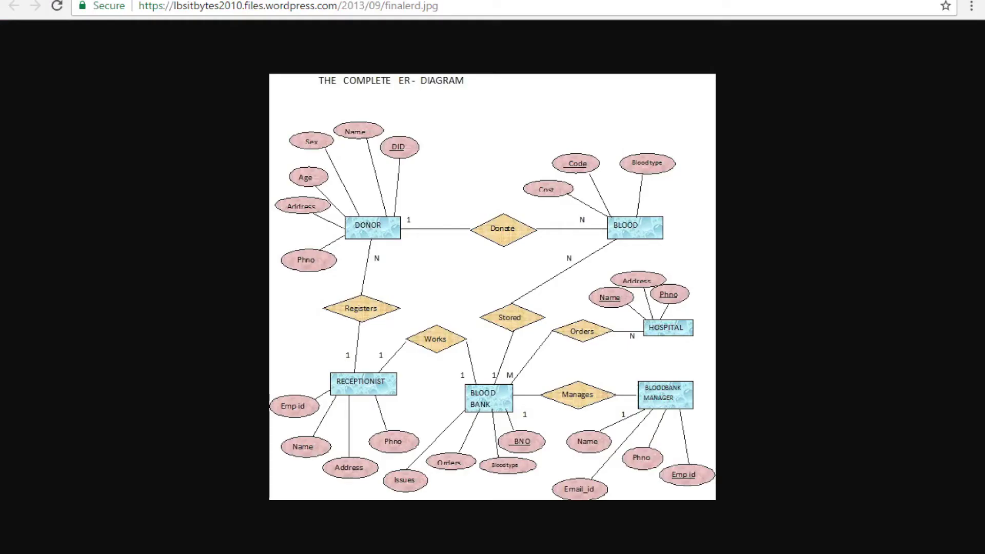
key("alt+Tab")
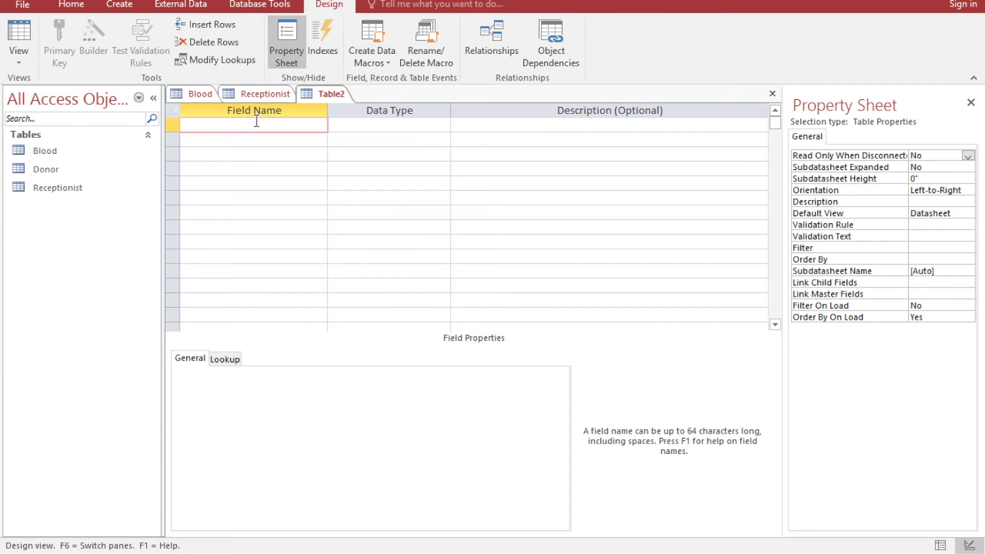
type("B")
type("lood")
type("_ni")
key("BackSpace")
key("BackSpace")
type("ne")
key("BackSpace")
key("BackSpace")
type("id")
key("Tab")
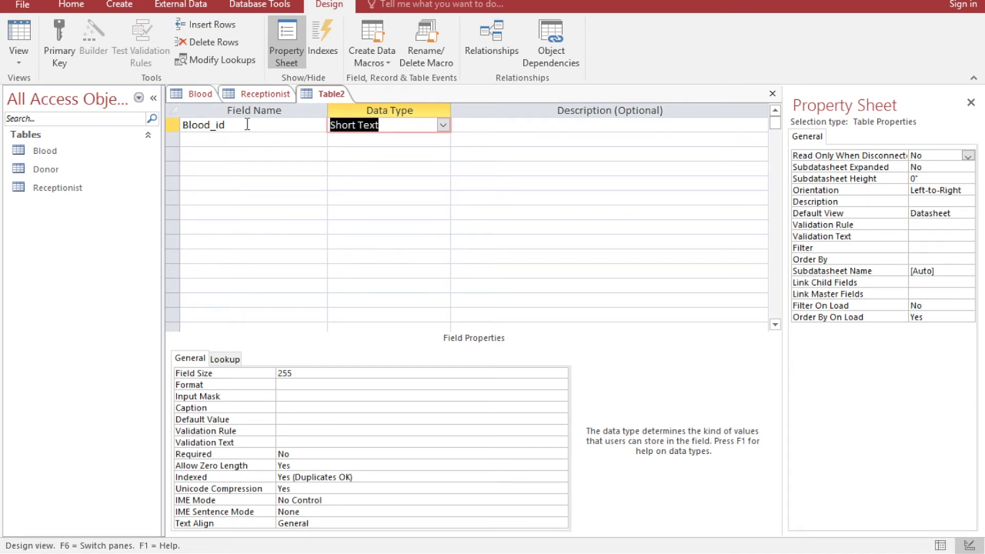
left_click(375, 125)
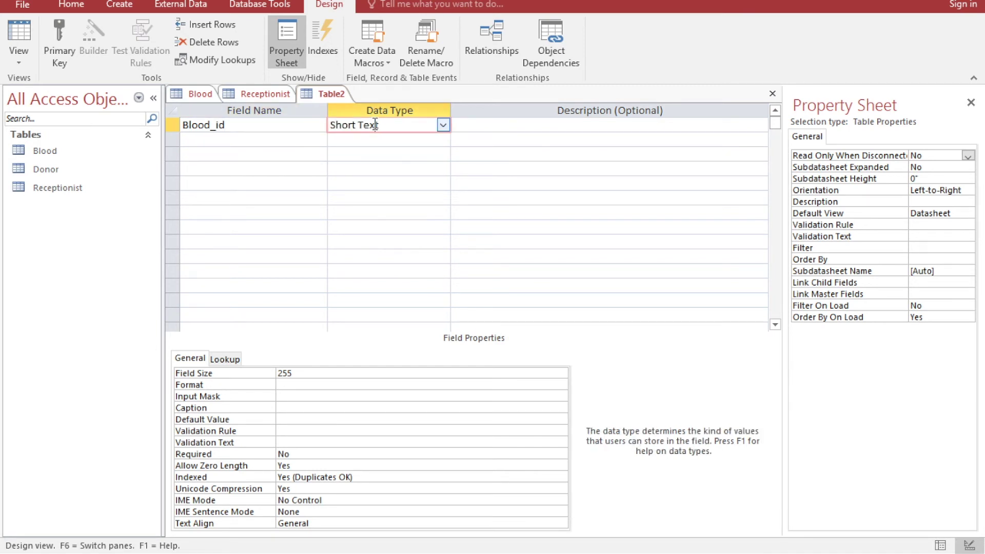
left_click(443, 125)
left_click(384, 170)
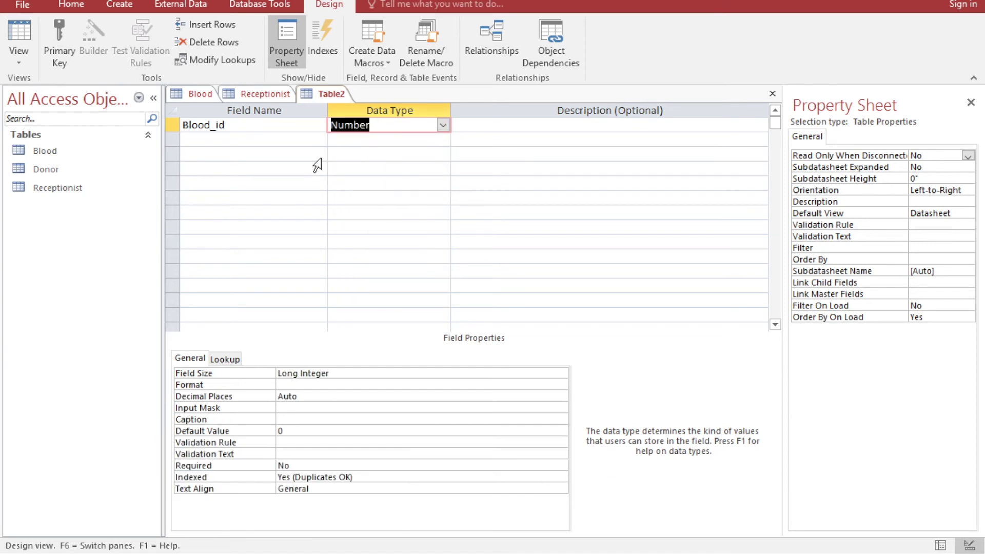
Add a Blood type field with the Short Text data type below Blood_id.
left_click(252, 143)
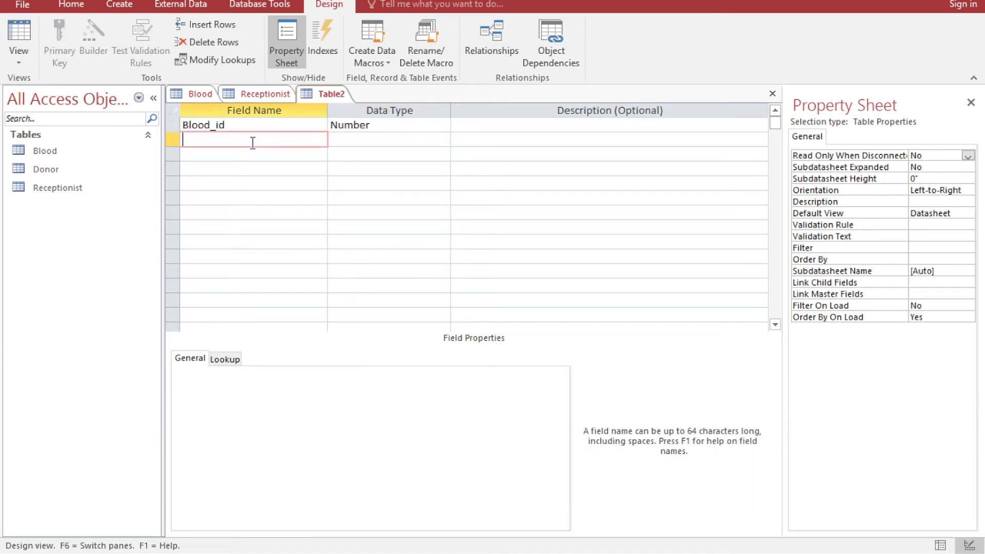
type("Blood type")
key("Tab")
key("Tab")
key("Tab")
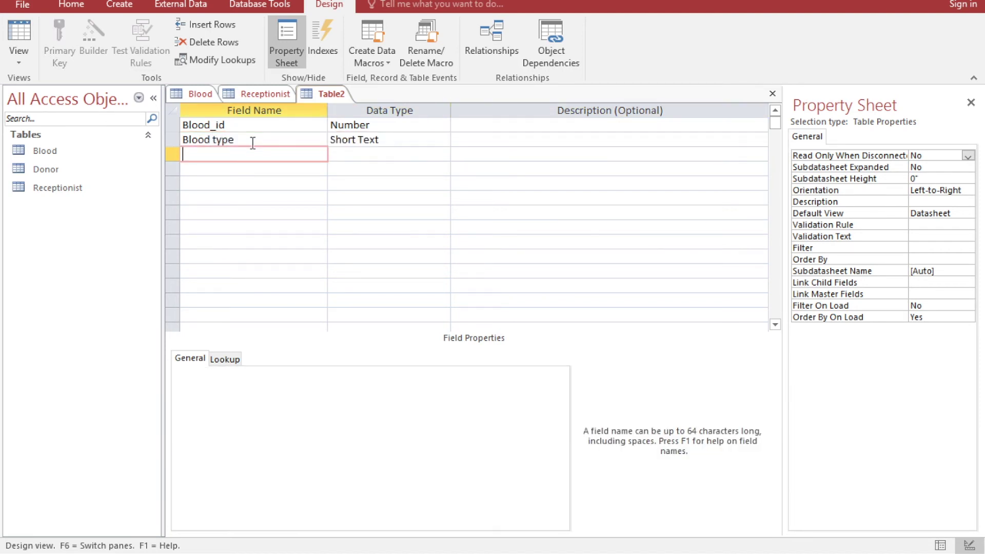
Add an Issues field with the Short Text data type below Blood type.
type("Issues")
key("Tab")
key("Tab")
key("Tab")
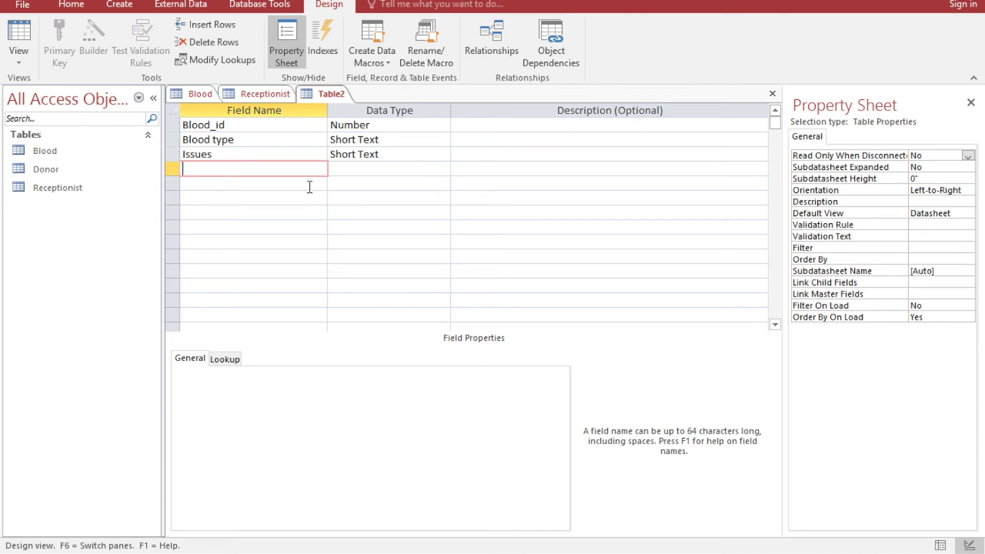
right_click(336, 97)
left_click(365, 102)
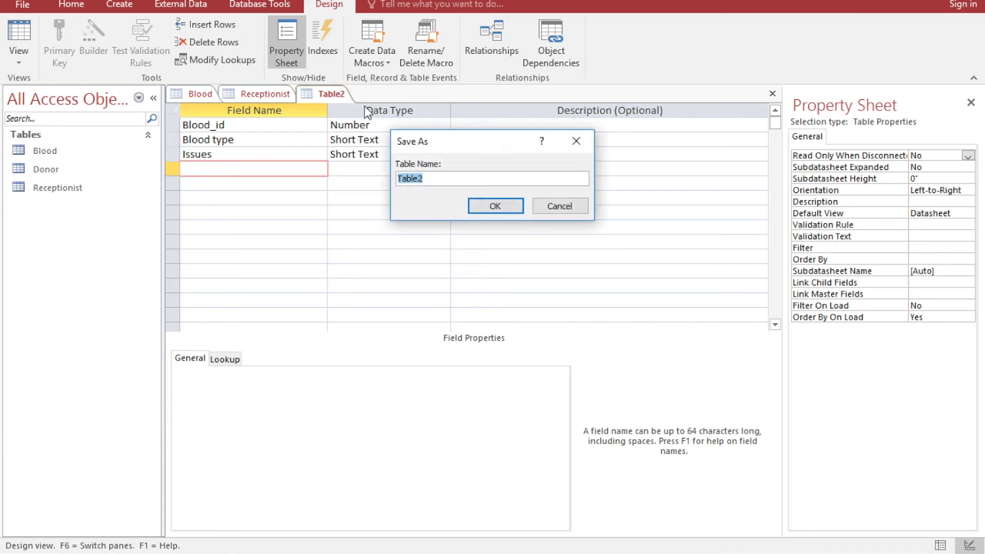
type("Blood Bank")
key("Return")
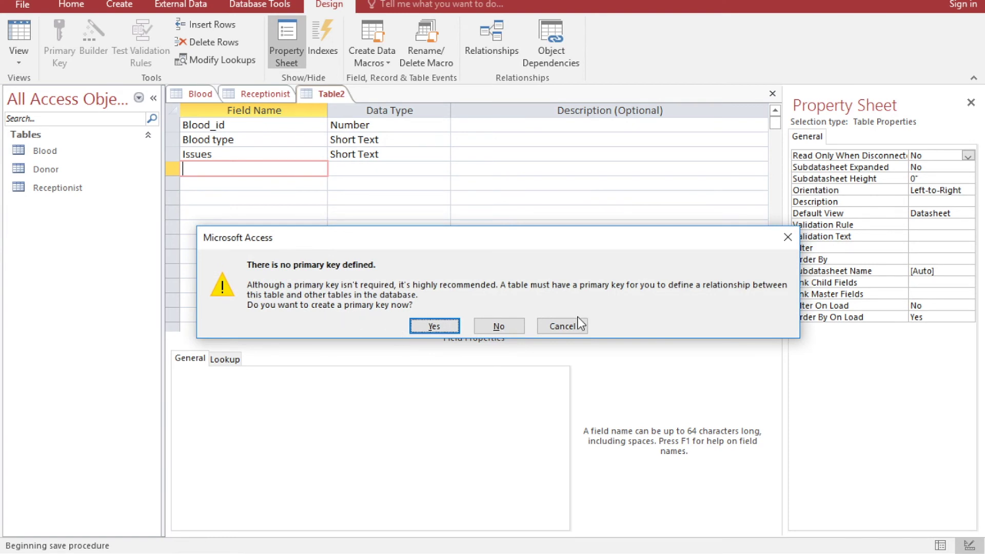
left_click(560, 327)
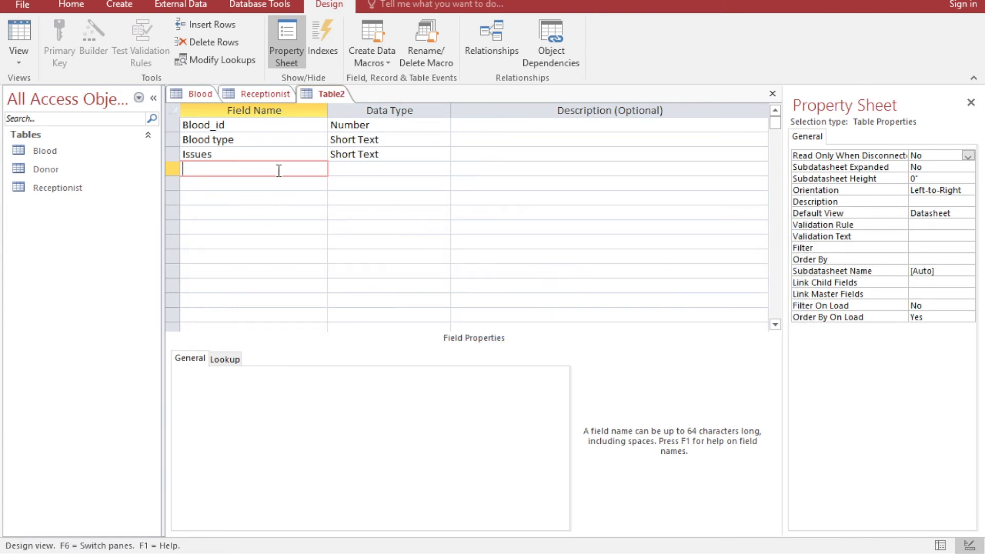
Make the Blood_id field the primary key and rename it BloodBank_id.
left_click(172, 124)
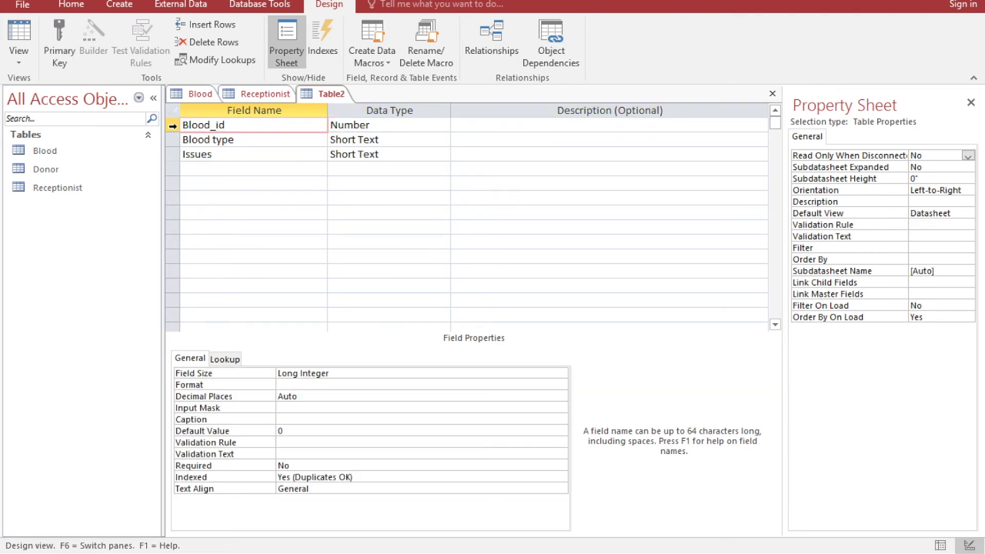
left_click(57, 22)
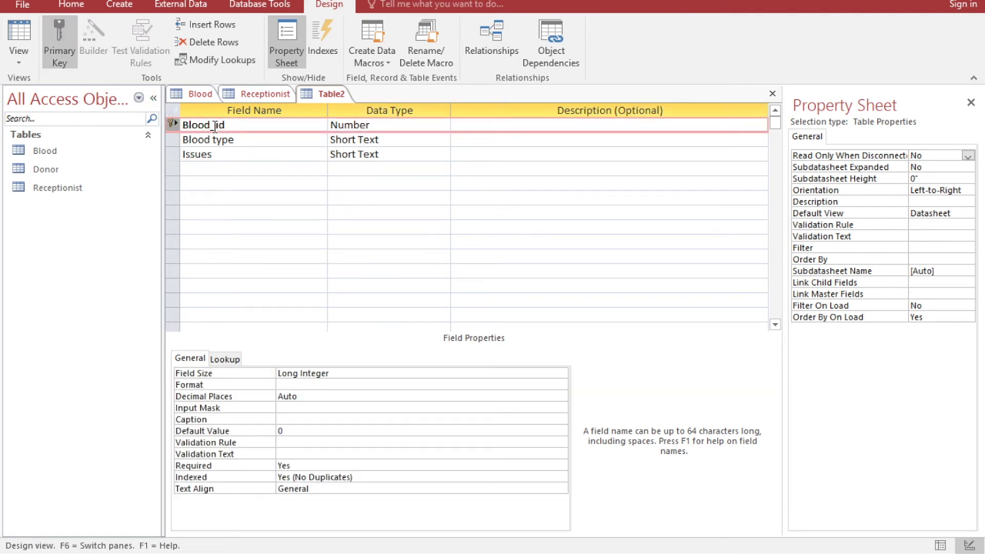
left_click_drag(214, 124, 188, 125)
key("Right")
key("Right")
key("Right")
key("Right")
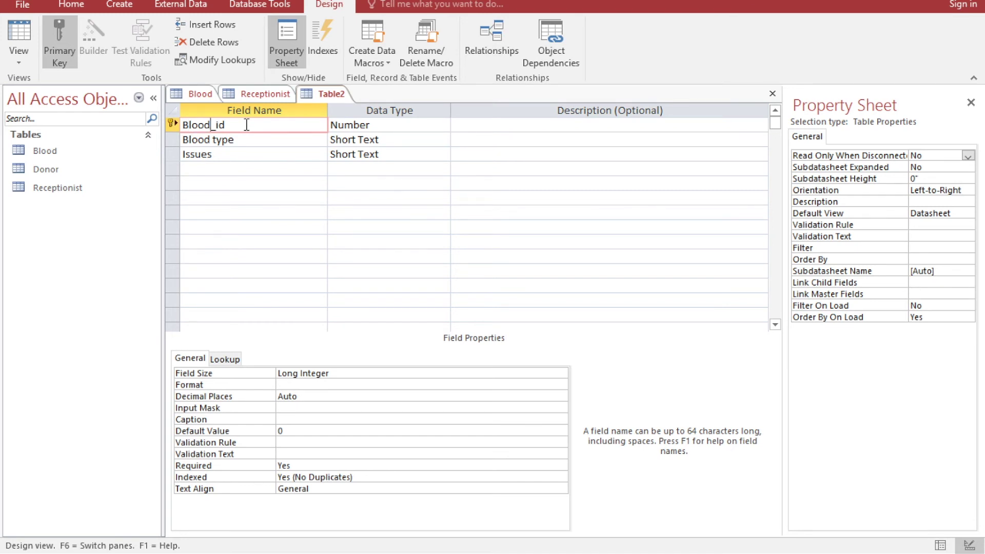
type("Bank")
Save Table2 under the name BloodBank.
right_click(332, 97)
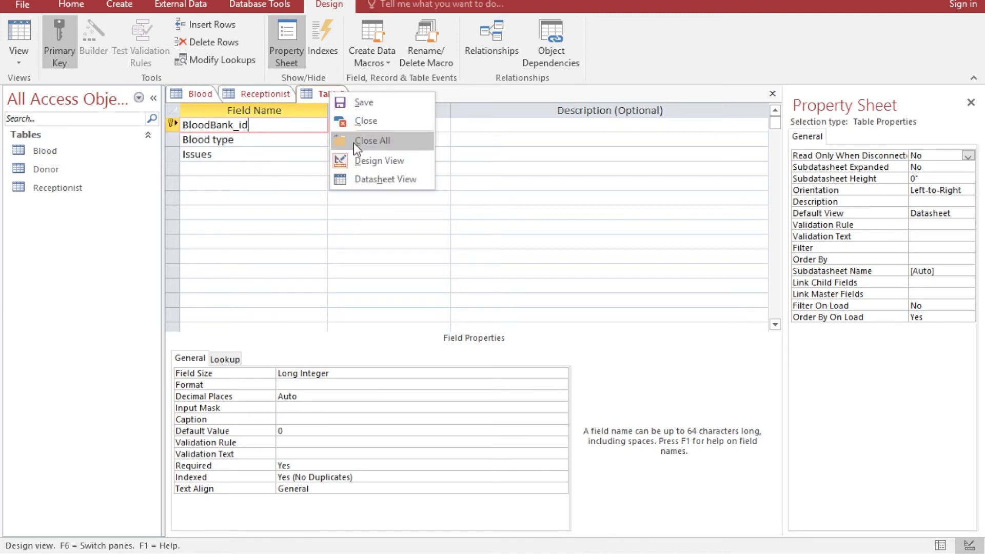
left_click(359, 106)
type("Blood Bank")
key("BackSpace")
key("BackSpace")
key("BackSpace")
key("BackSpace")
key("BackSpace")
key("BackSpace")
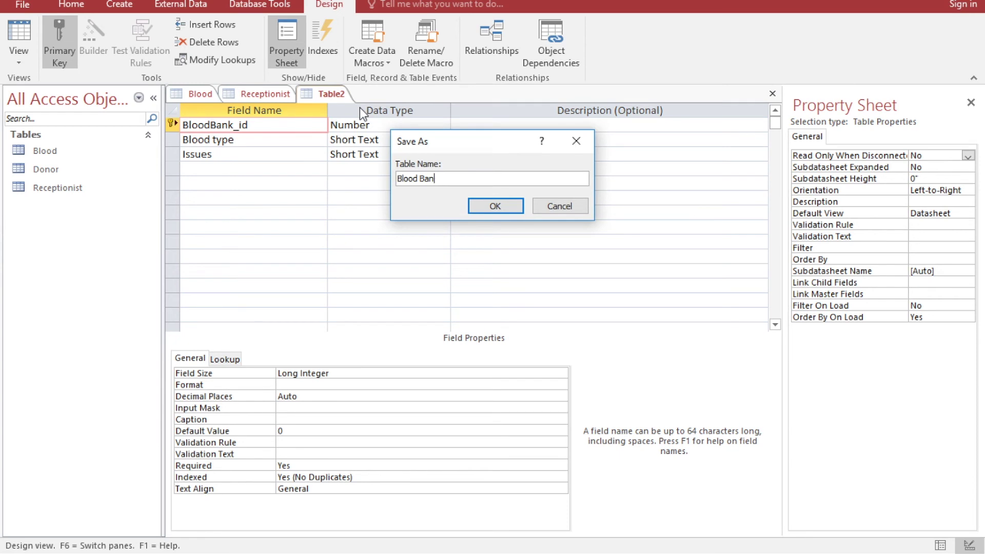
type("dBank")
key("Return")
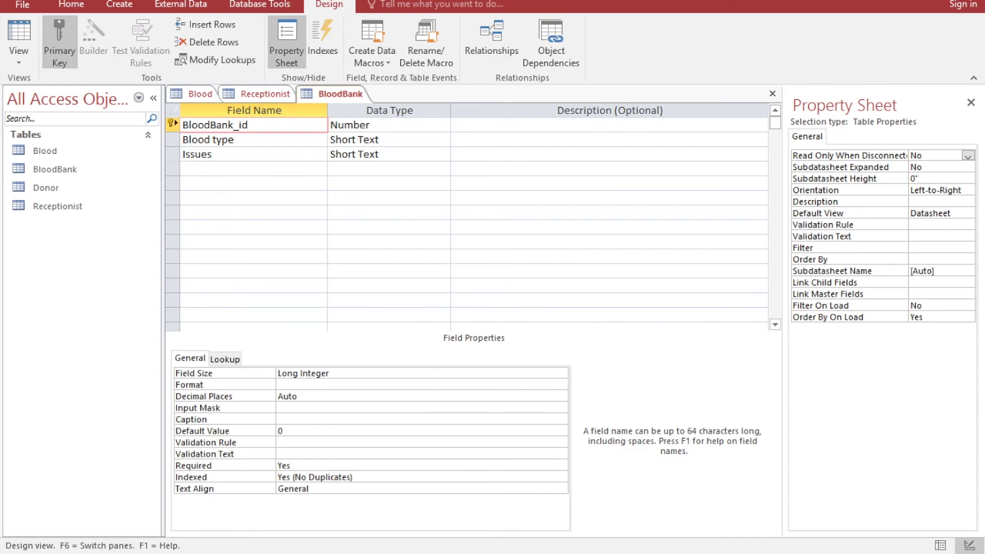
Consult the ER diagram for the Hospital entity and create a new table for it in Design view.
key("alt+Tab")
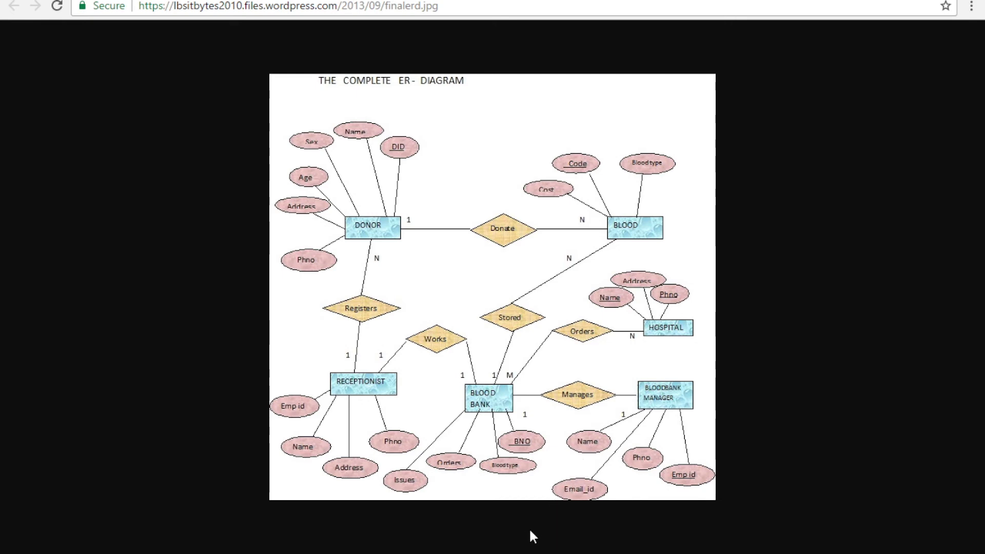
key("alt+Tab")
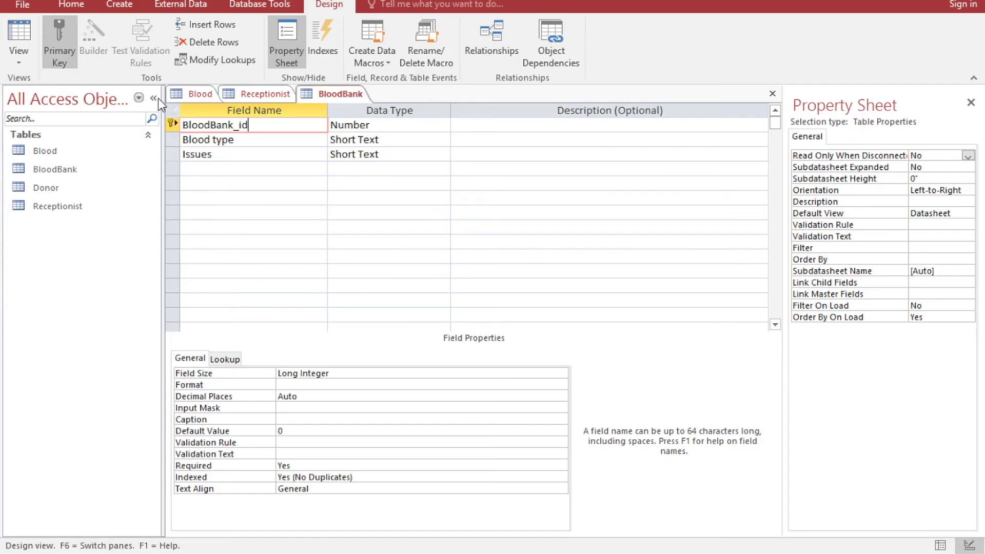
left_click(117, 5)
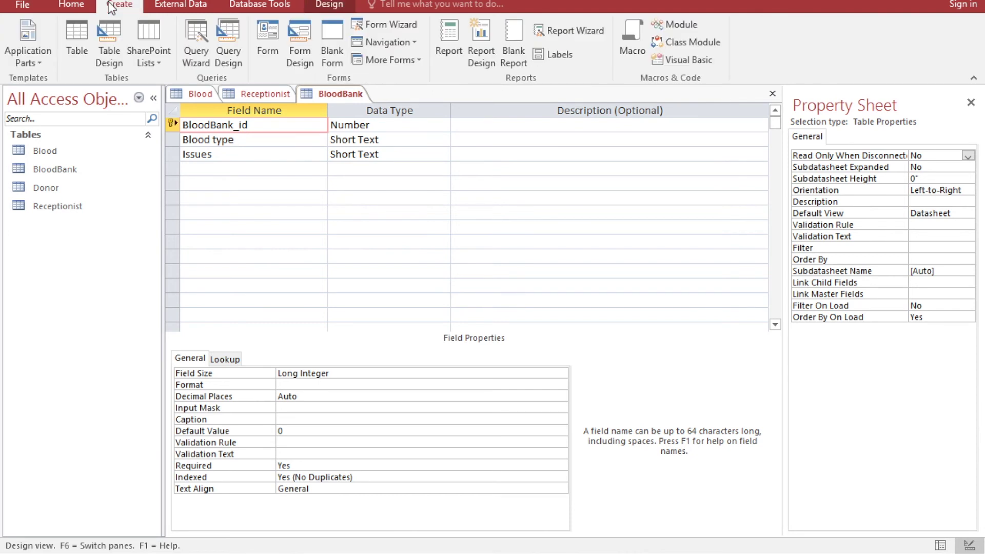
left_click(104, 51)
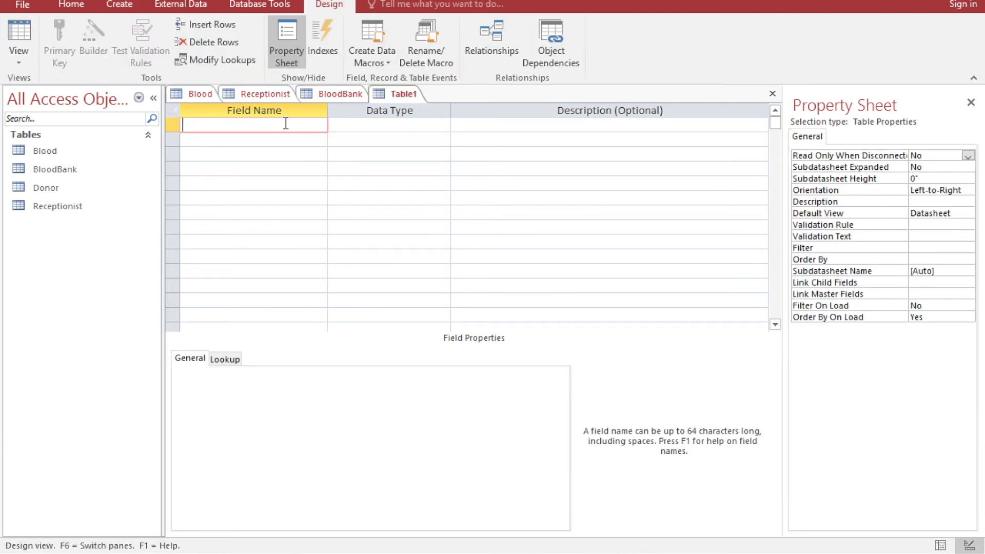
Name the new table's first field Hospital_id and give it the Number data type.
type("Hospital_id")
key("Tab")
type("nu")
key("Tab")
key("Tab")
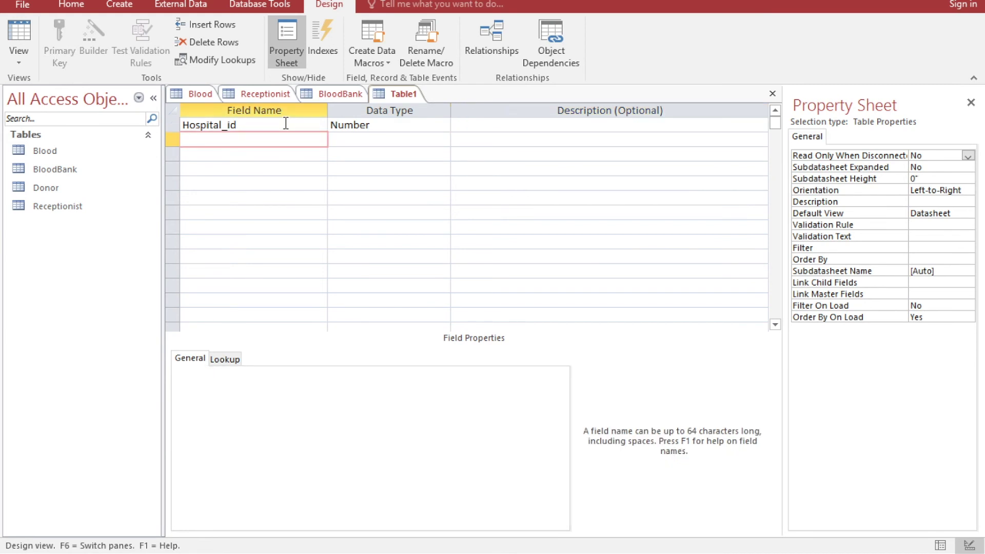
Add a Name field with the Short Text data type below Hospital_id, accepting the use of a reserved word.
type("Name")
key("Tab")
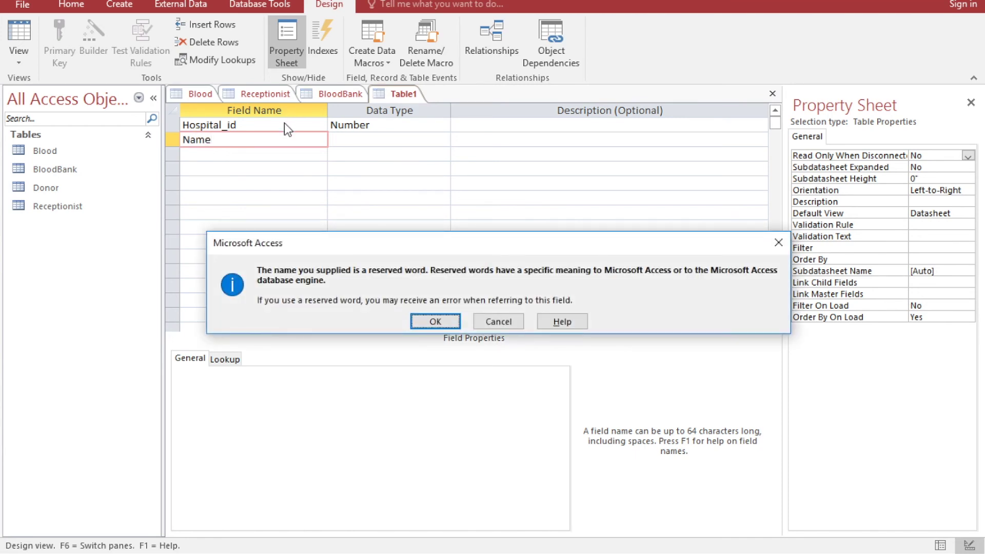
left_click(429, 321)
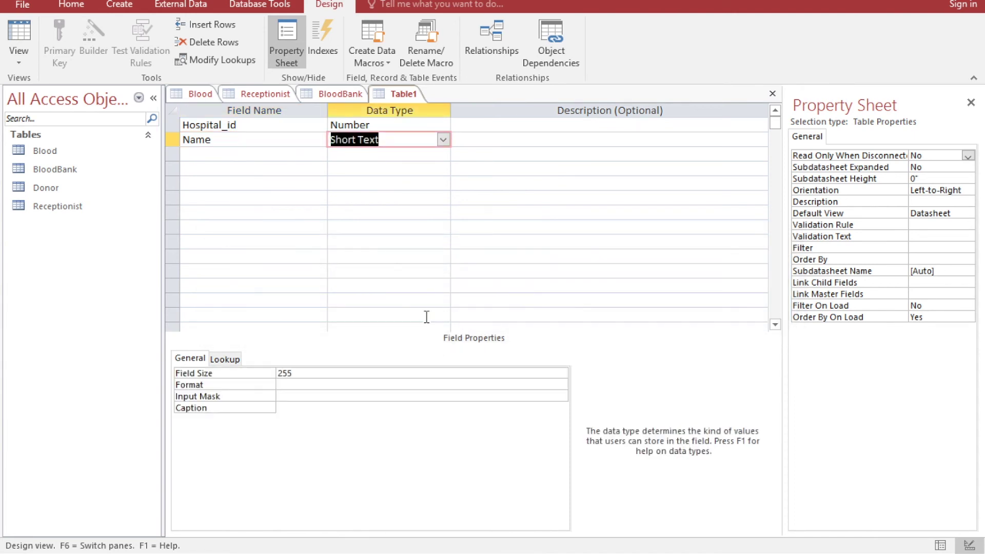
Add an Address field with the Short Text data type below the Name field.
left_click(263, 155)
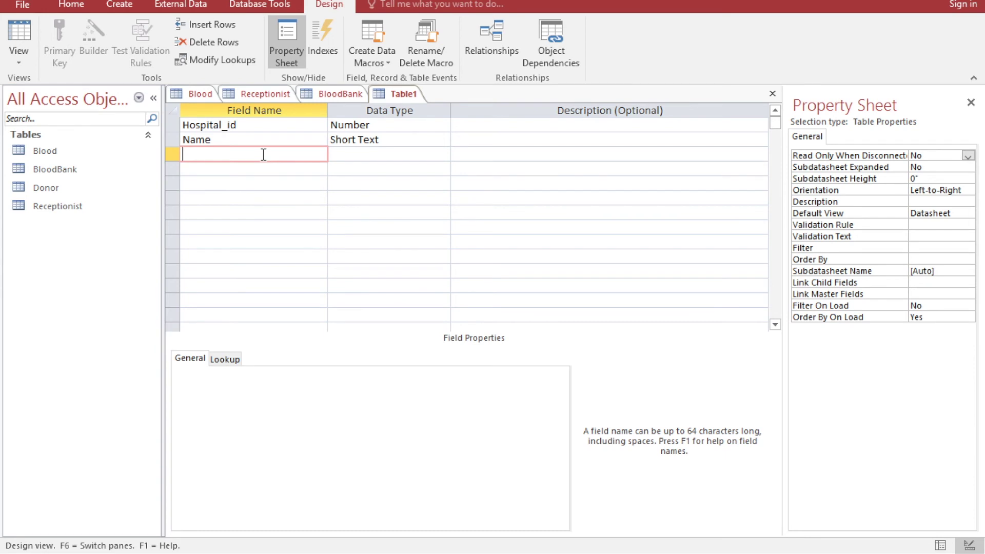
type("Address")
key("Tab")
key("Tab")
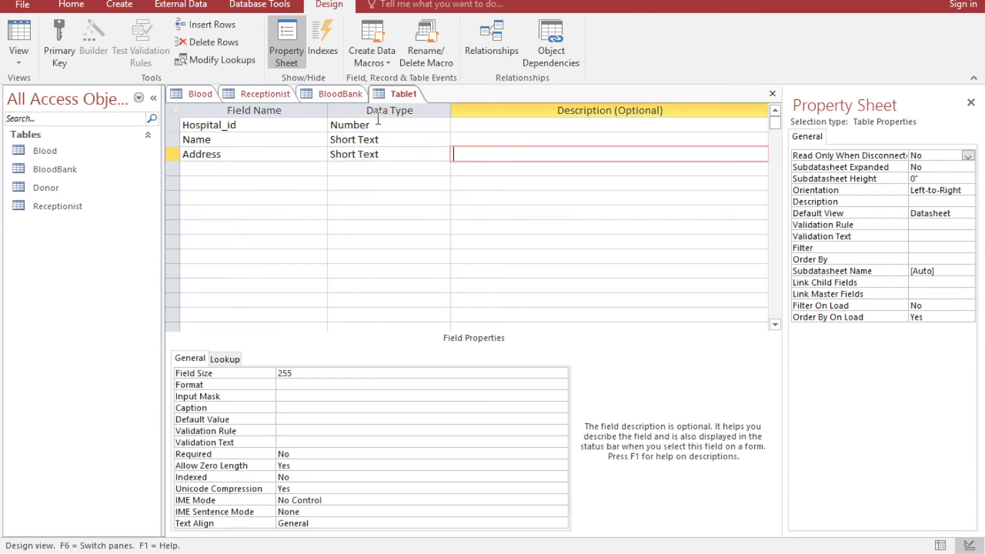
right_click(403, 89)
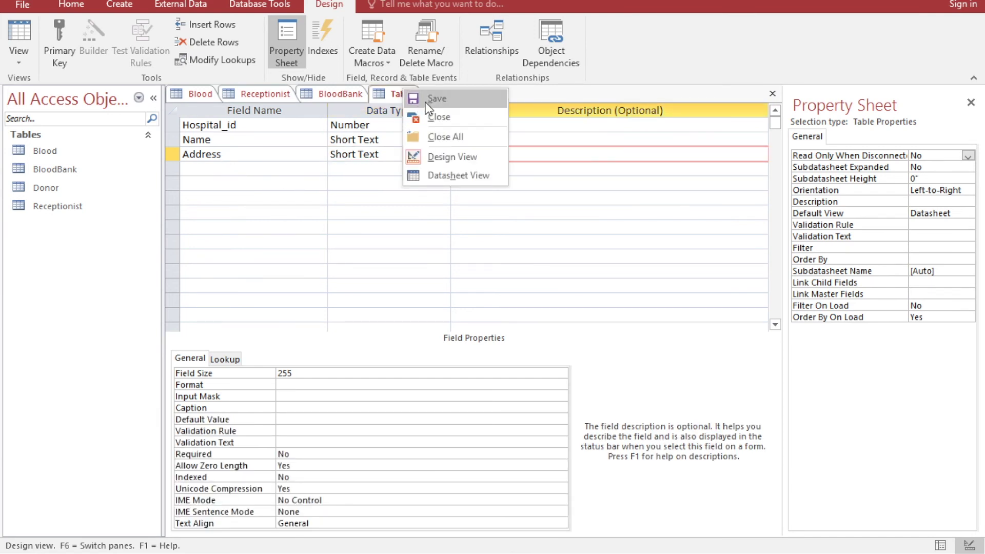
left_click(436, 99)
type("Short")
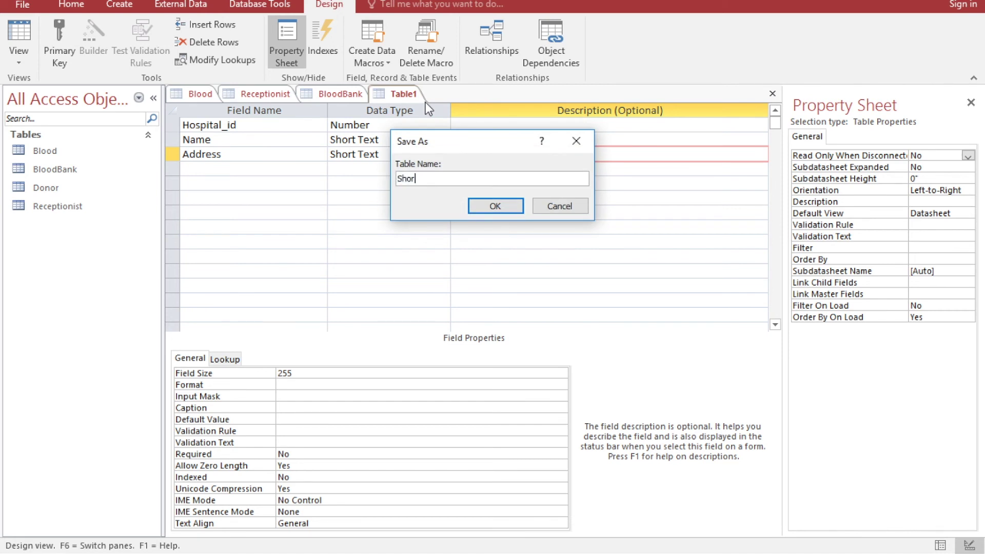
key("BackSpace")
key("BackSpace")
key("BackSpace")
key("BackSpace")
key("BackSpace")
type("Hospital")
key("Return")
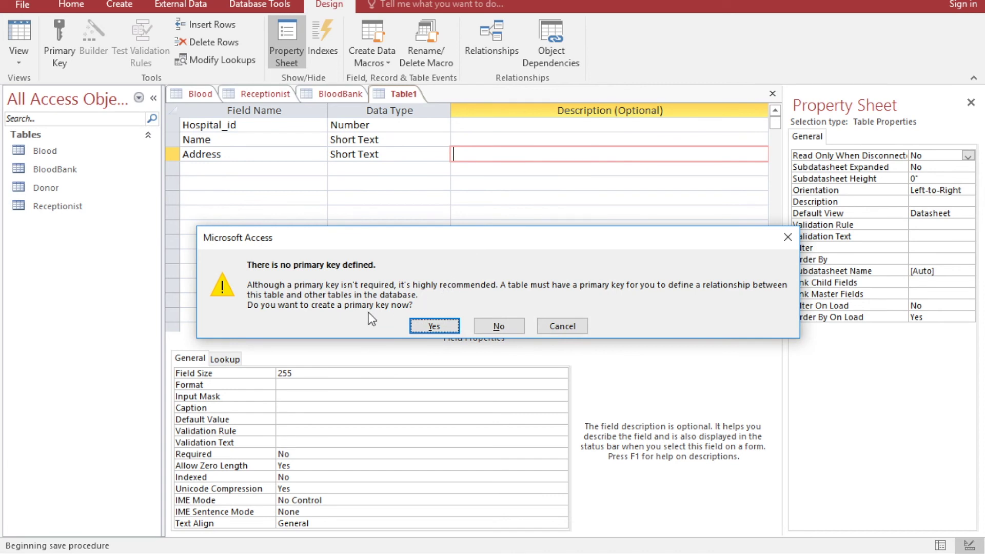
left_click(562, 326)
Make Hospital_id the primary key and save the table under the name Hospital.
left_click(174, 124)
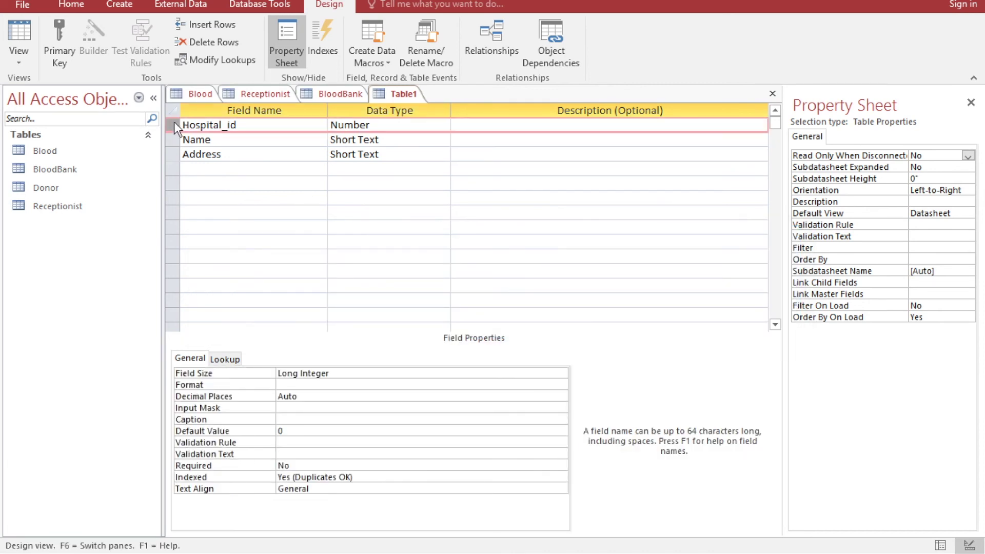
left_click(60, 35)
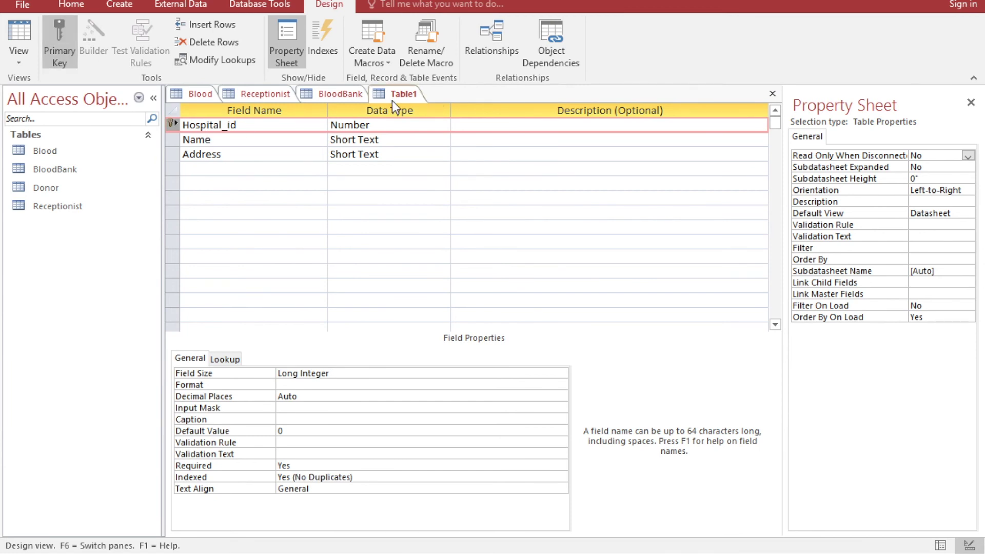
right_click(395, 96)
left_click(430, 113)
type("Hospital")
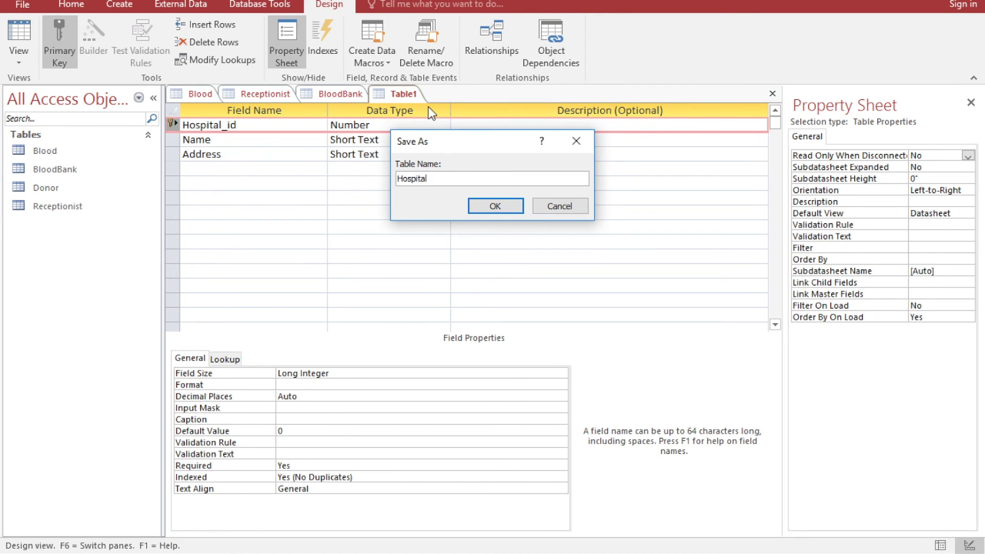
key("Return")
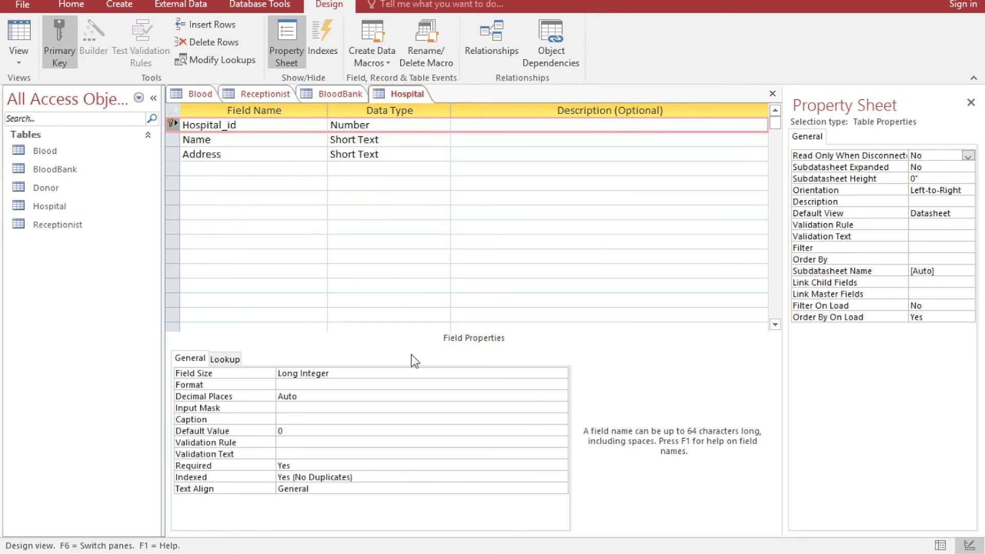
Create another table in Design view with a first field BBManager_id of the Number data type.
left_click(115, 3)
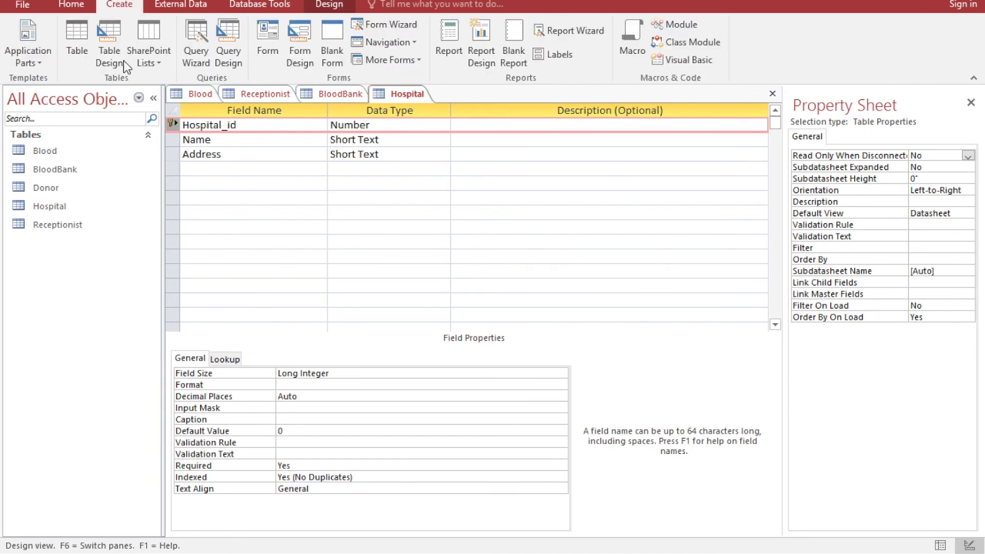
left_click(108, 53)
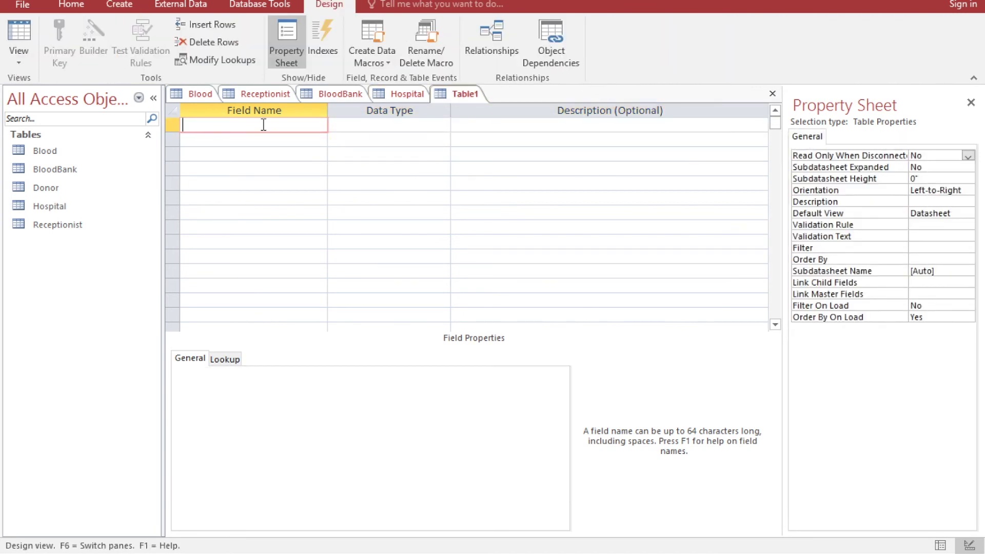
type("BBManager_id")
key("Tab")
type("nu")
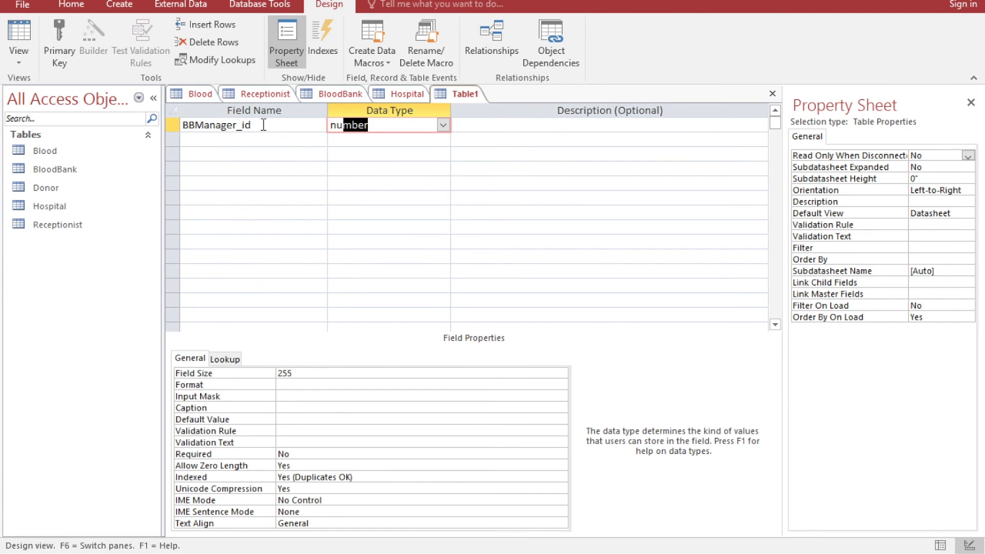
key("Tab")
key("Tab")
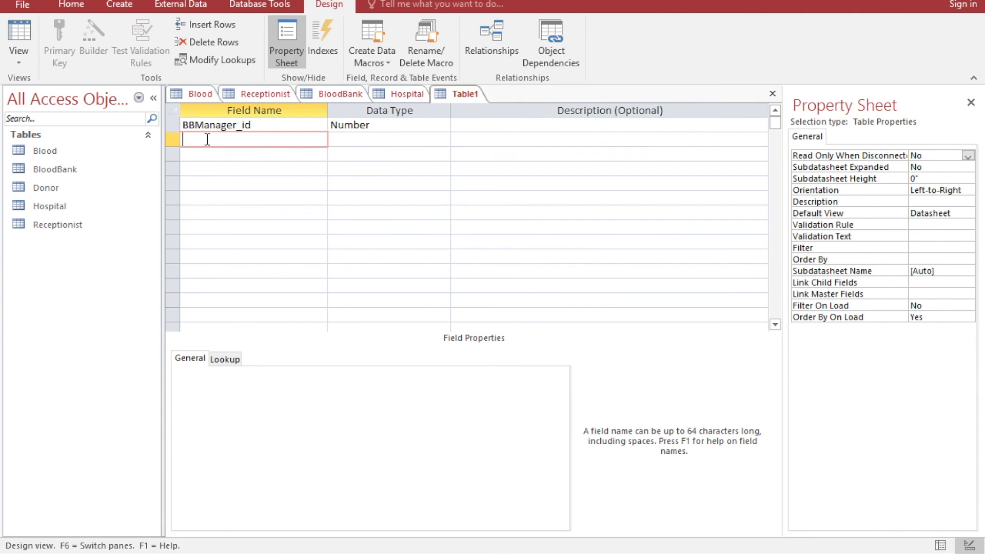
Add a FirstName field with the Short Text data type below BBManager_id.
type("FirstName")
key("BackSpace")
key("BackSpace")
key("BackSpace")
key("BackSpace")
type("Name")
key("Return")
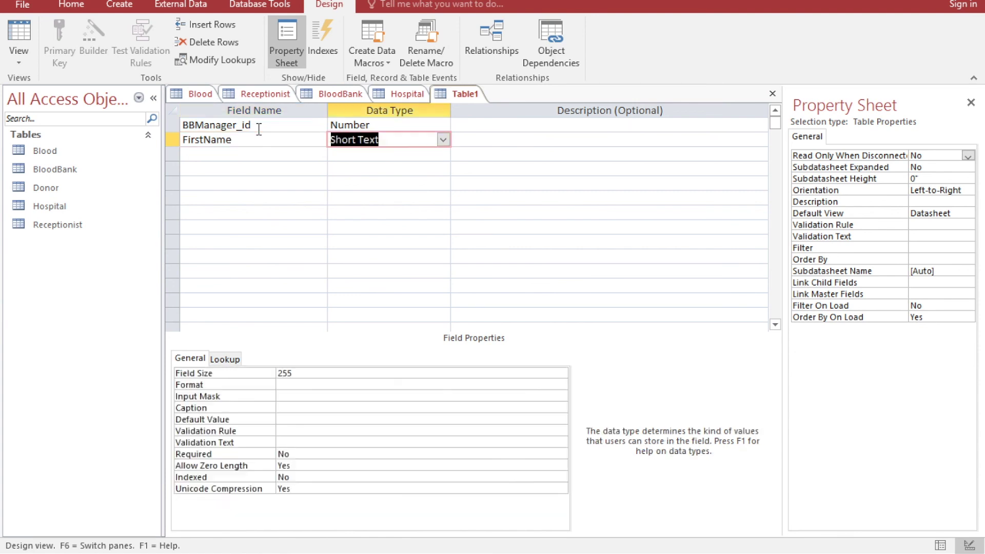
key("Return")
key("Return")
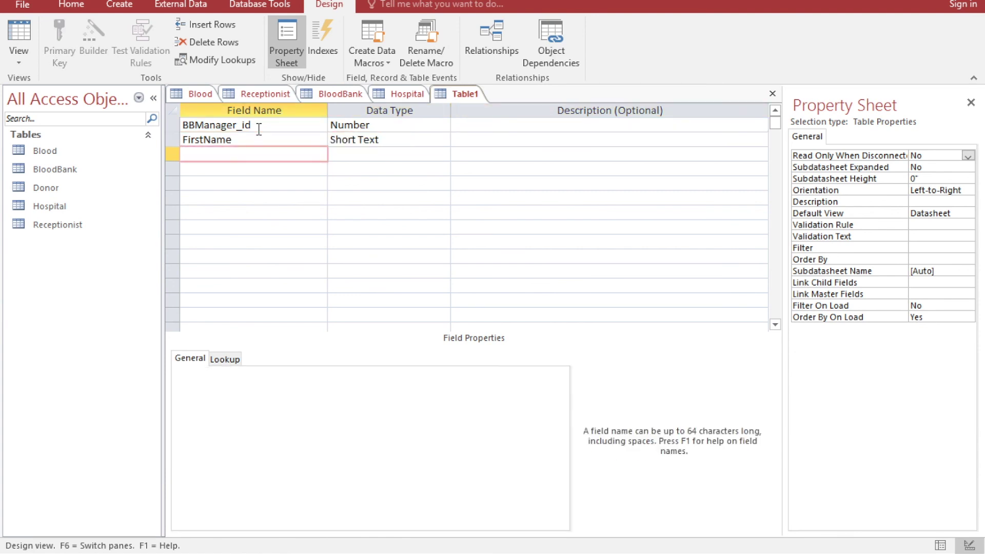
Add a LastName field with the Short Text data type below FirstName.
type("LastName")
key("Return")
key("Return")
key("Return")
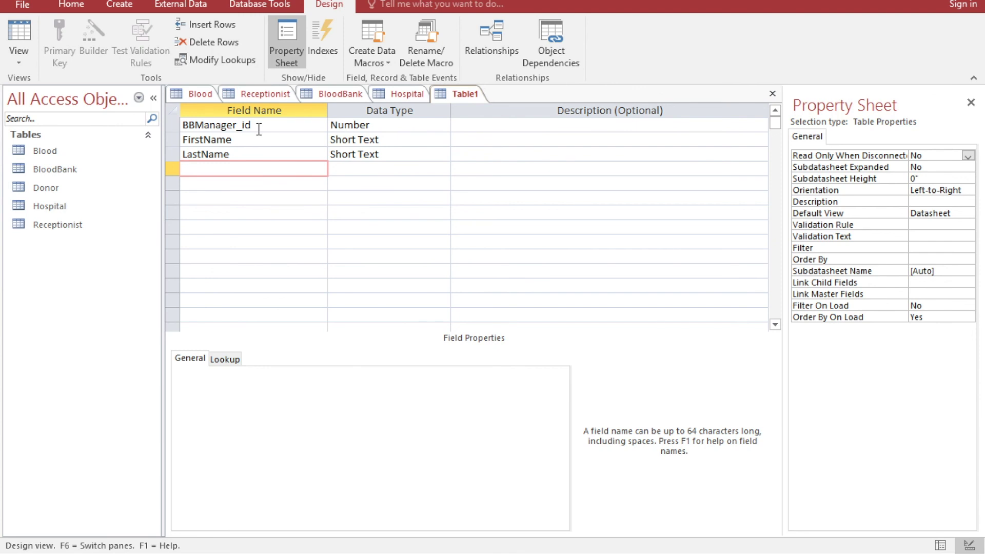
Add PhoneNumber and Email fields below LastName, both with the Short Text data type.
type("PhoneNumber")
key("Tab")
key("Tab")
key("Tab")
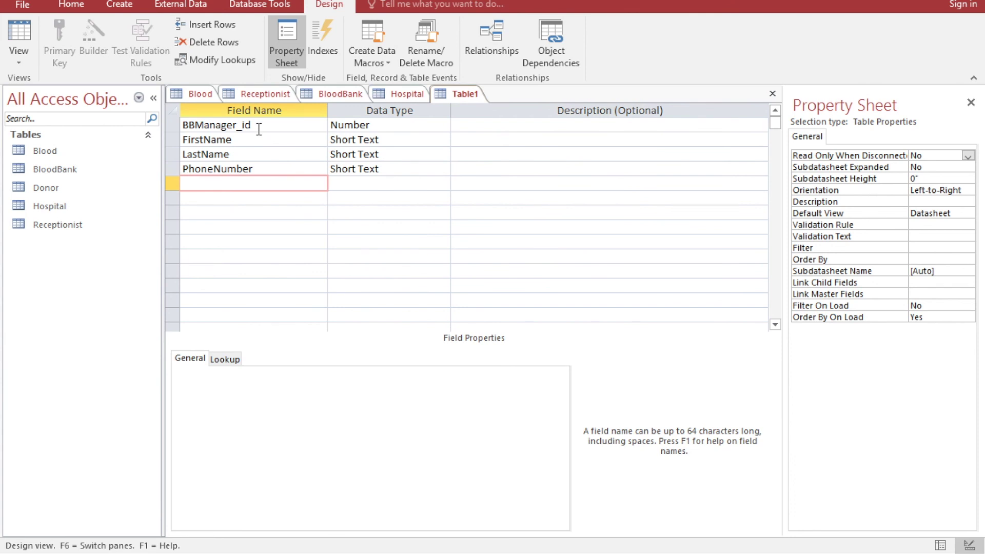
type("Email")
key("Tab")
key("Tab")
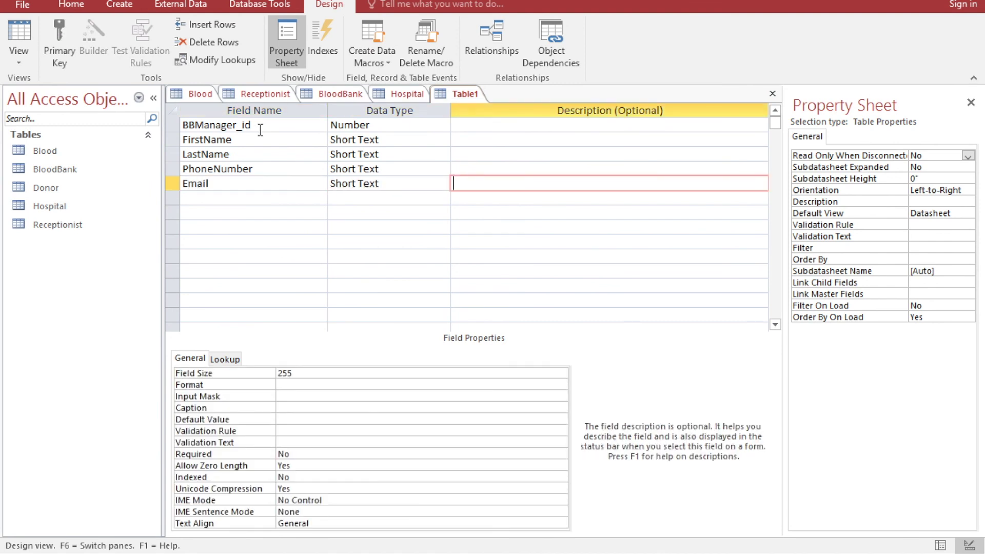
Try to save the new table under the name BloodBankManager, backing out of automatic primary key creation.
right_click(469, 96)
left_click(498, 105)
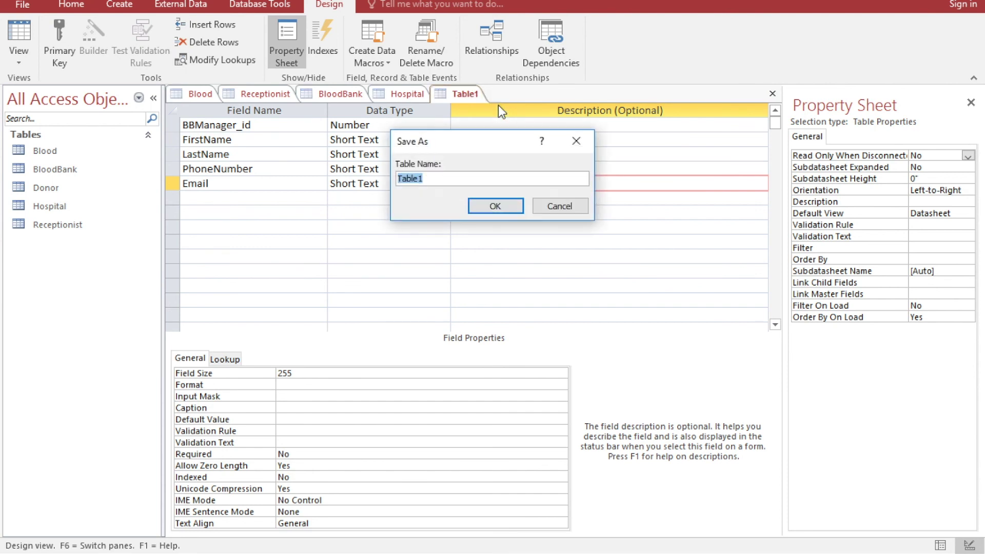
type("BloodBankManager")
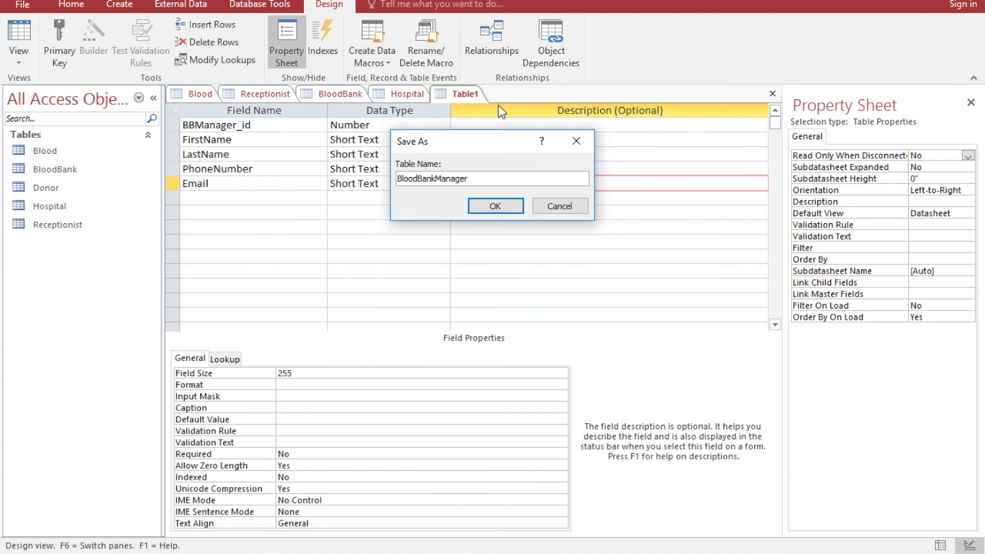
key("Return")
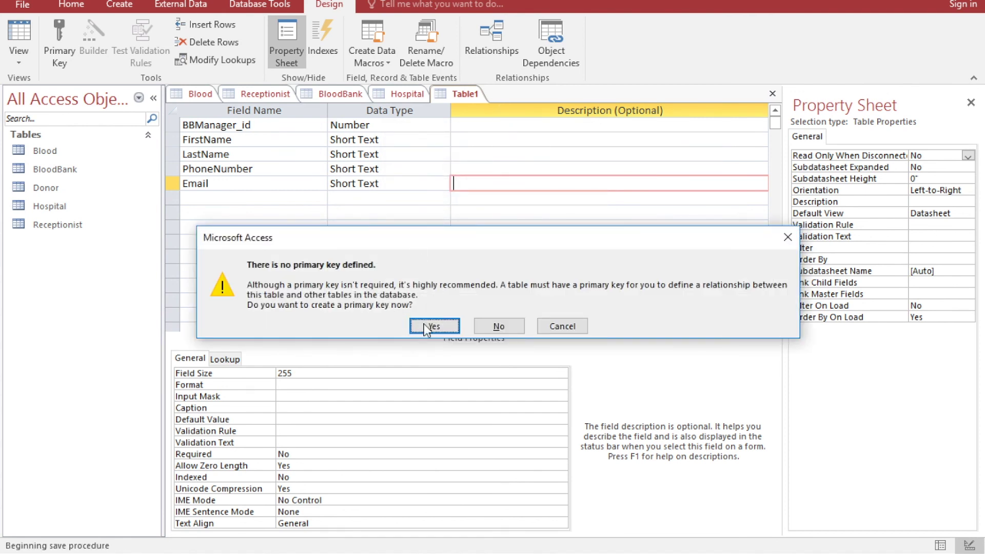
left_click(561, 326)
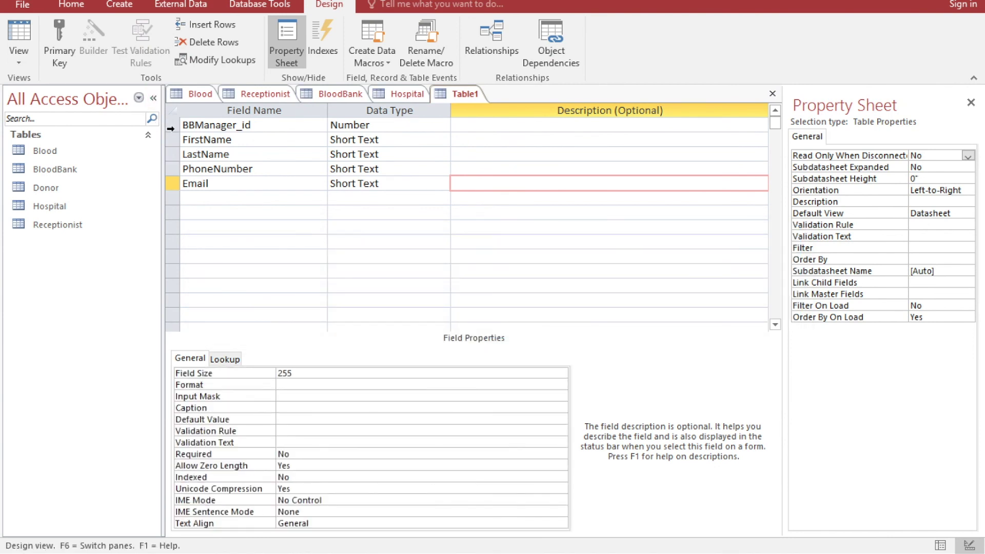
Make BBManager_id the primary key and save the table with the name BloodBankManager.
left_click(175, 126)
left_click(73, 39)
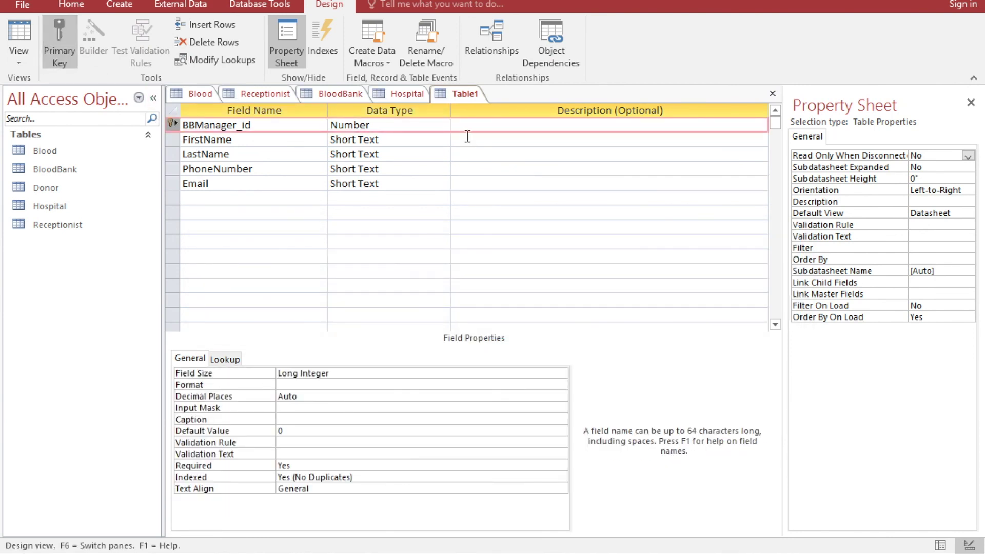
right_click(458, 100)
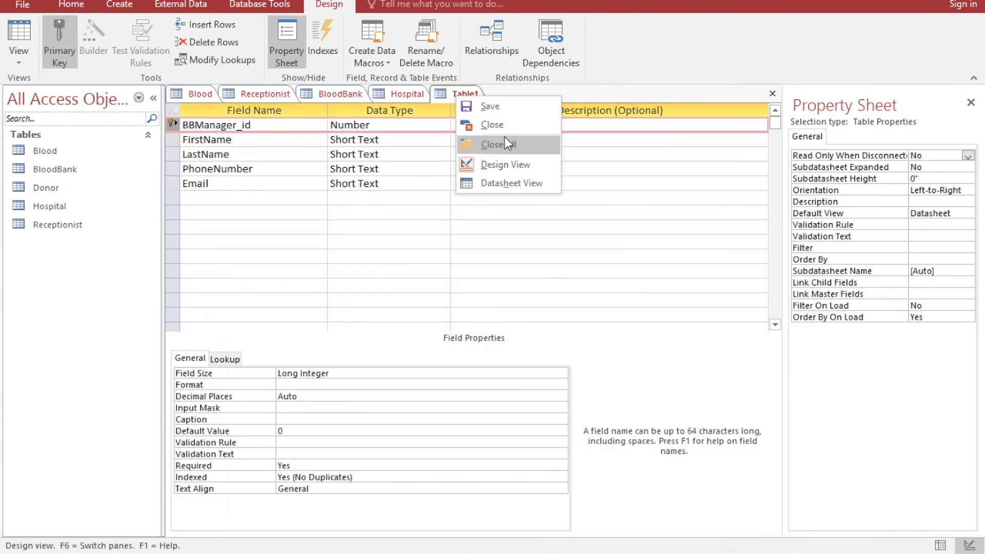
left_click(504, 106)
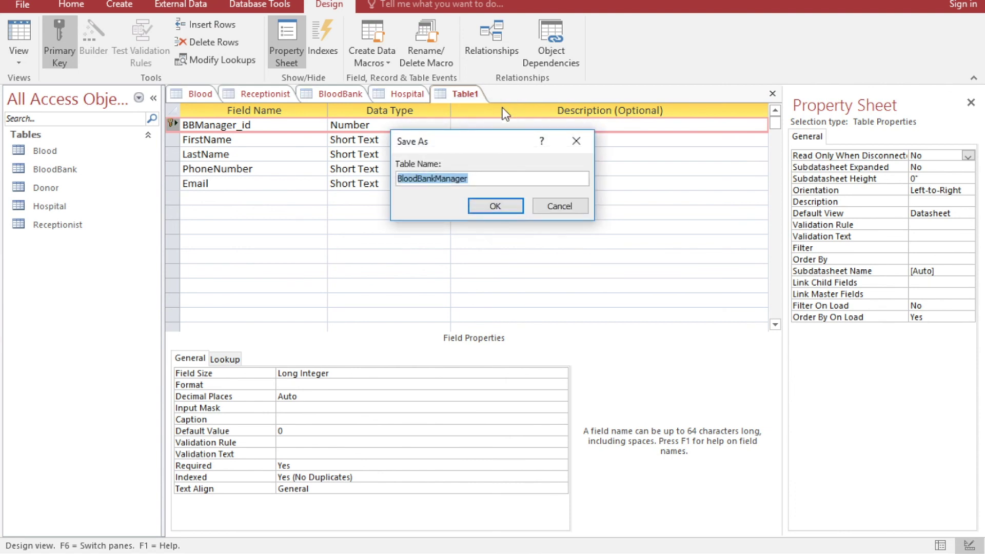
left_click(495, 206)
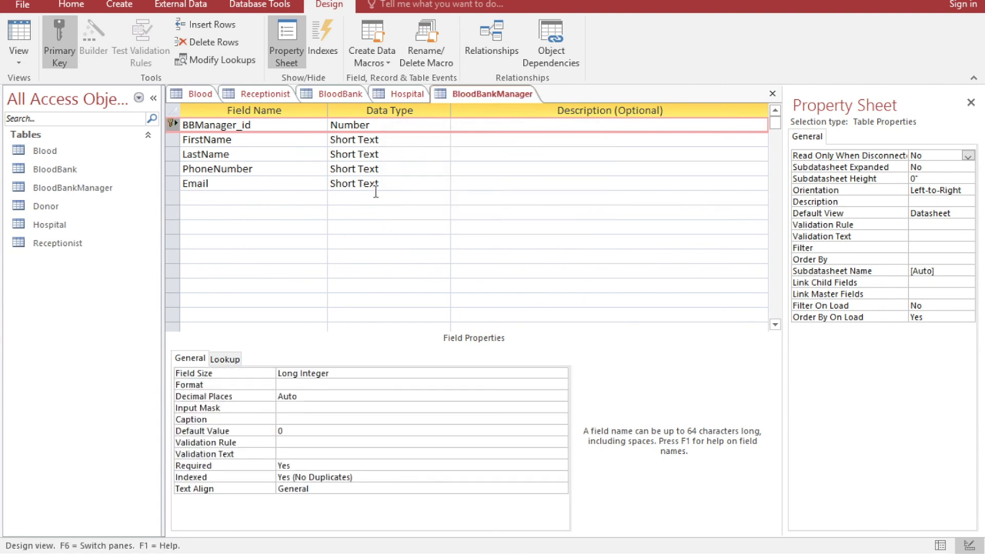